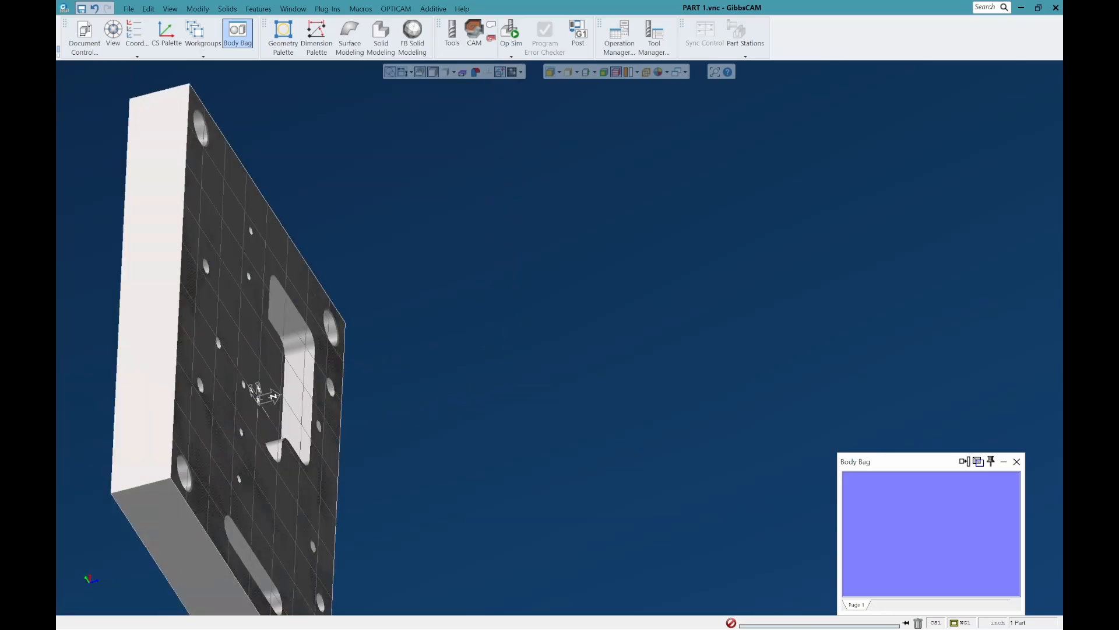
# Step: Set the imported plate body's chord height to 0.0001 and apply it
pyautogui.hotkey('ctrl', 'i')
pyautogui.hotkey('ctrl', 'u')
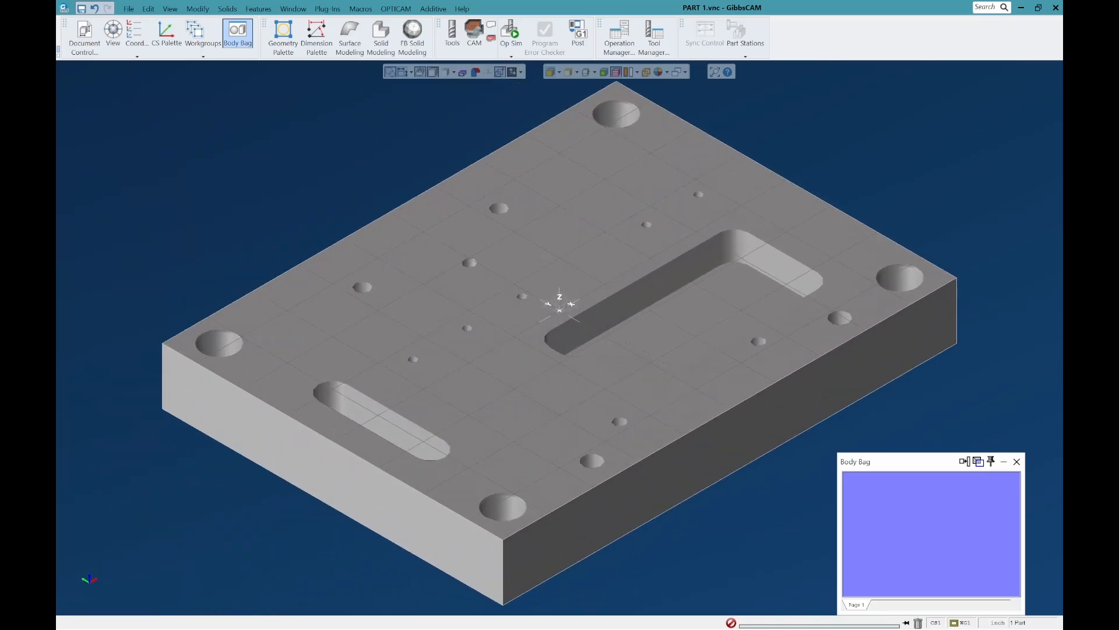
pyautogui.click(563, 263)
pyautogui.rightClick(563, 263)
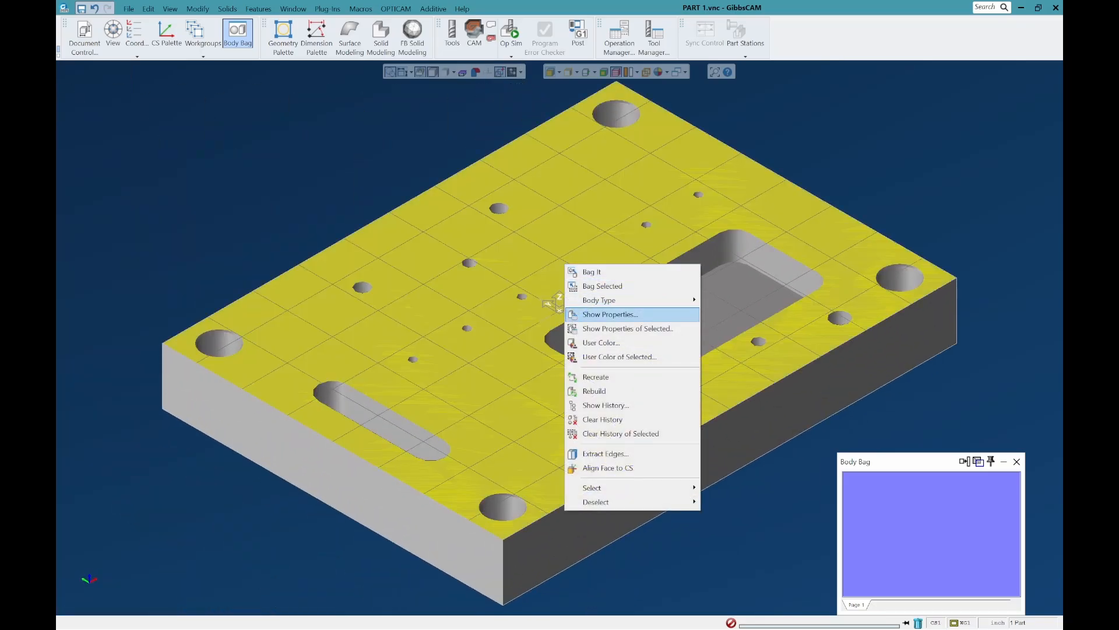
pyautogui.click(618, 328)
pyautogui.click(134, 186)
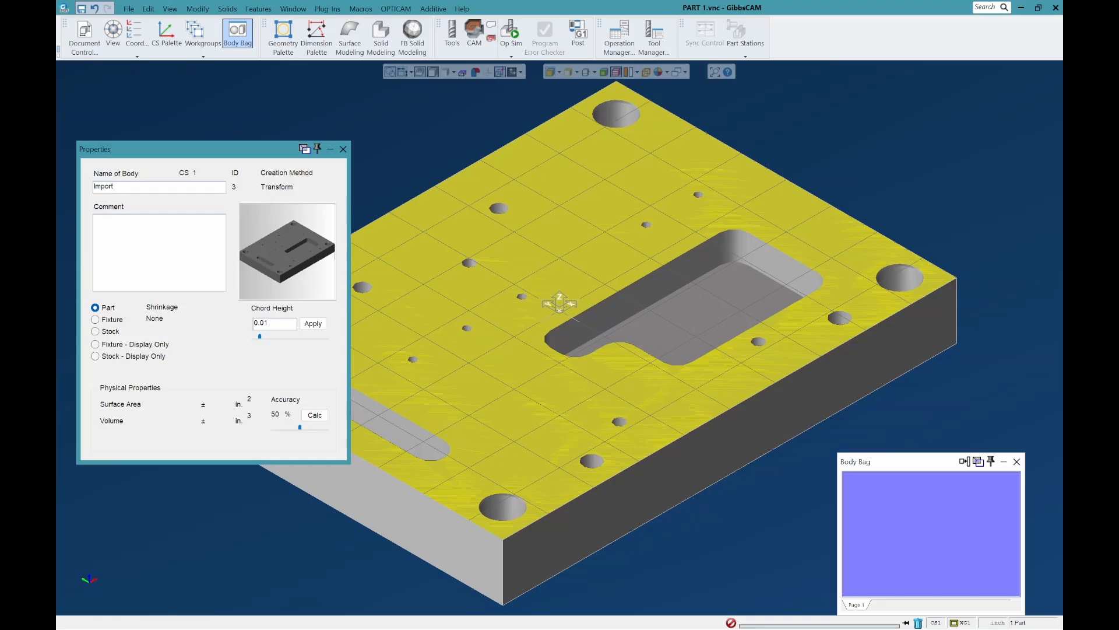
pyautogui.write('00')
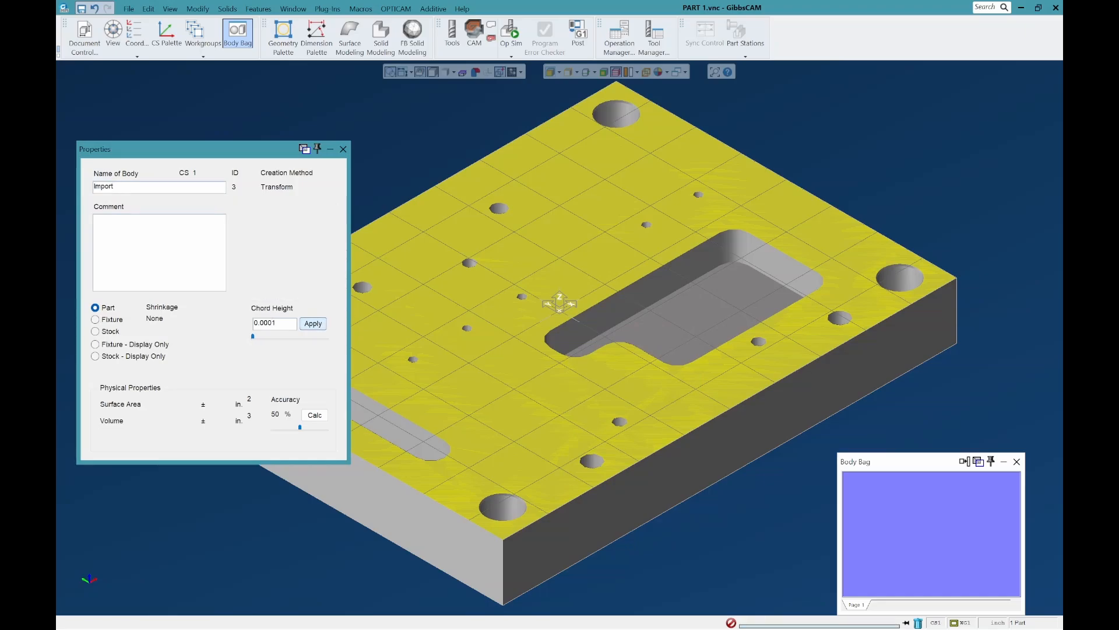
pyautogui.click(343, 149)
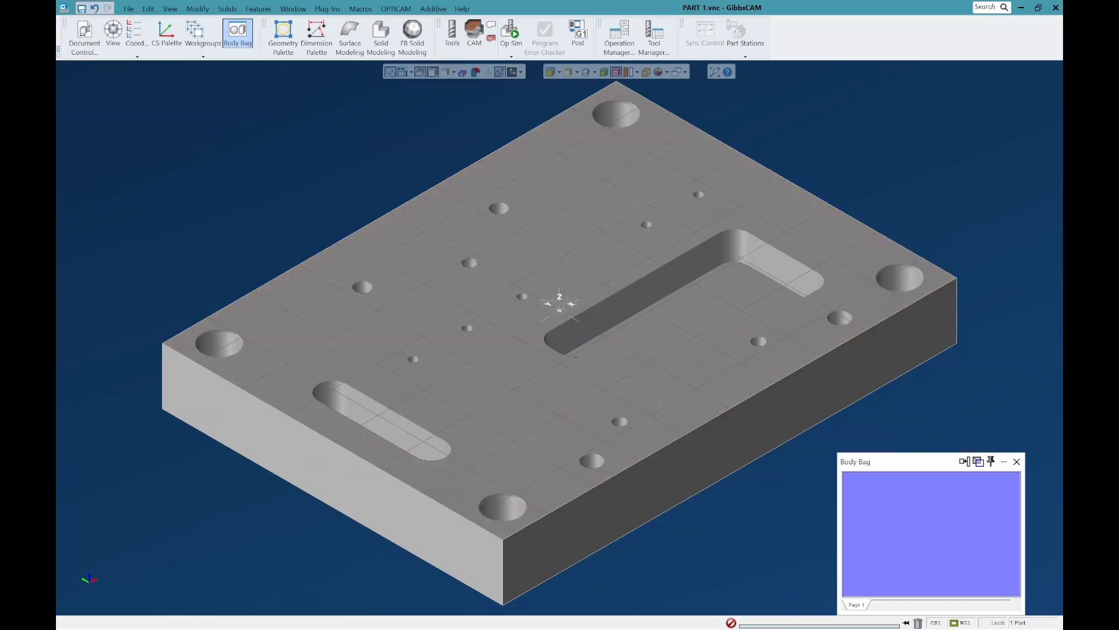
# Step: Close the Body Bag and examine the plate's holes, slot and pocket from several angles
pyautogui.scroll(-3, 729, 362)
pyautogui.moveTo(729, 362); pyautogui.dragTo(708, 373, button='middle')
pyautogui.scroll(1, 671, 457)
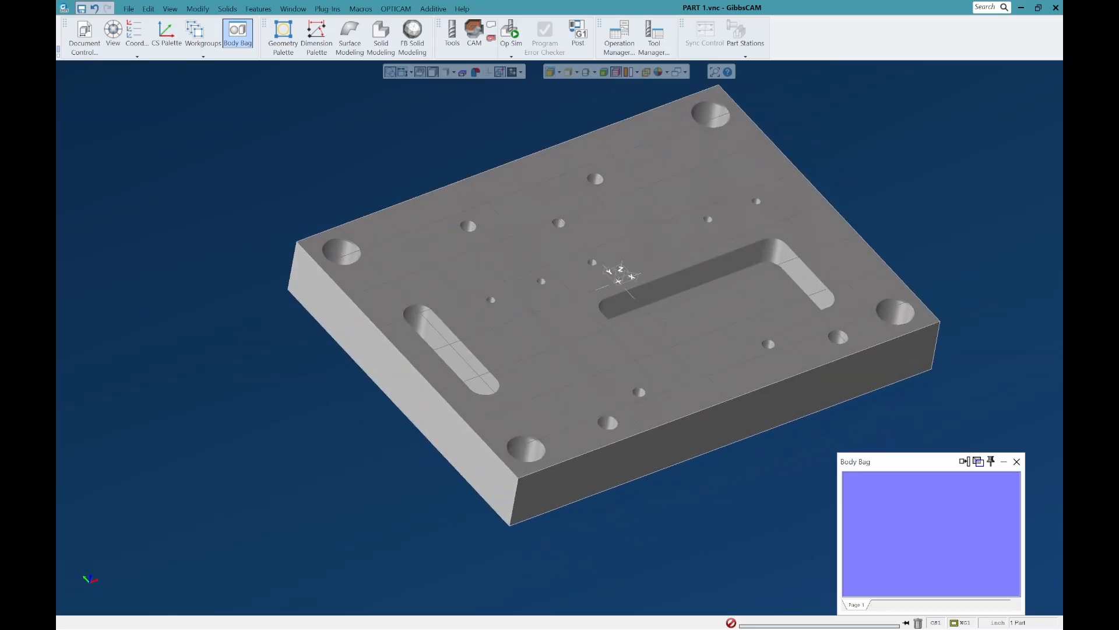
pyautogui.scroll(-3, 569, 399)
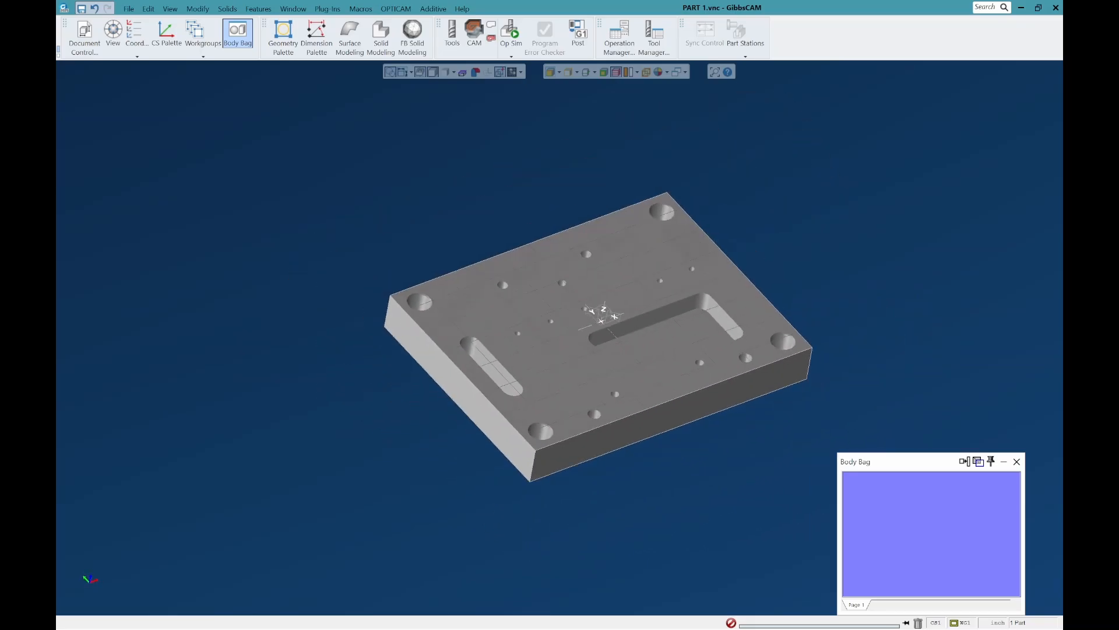
pyautogui.scroll(3, 706, 260)
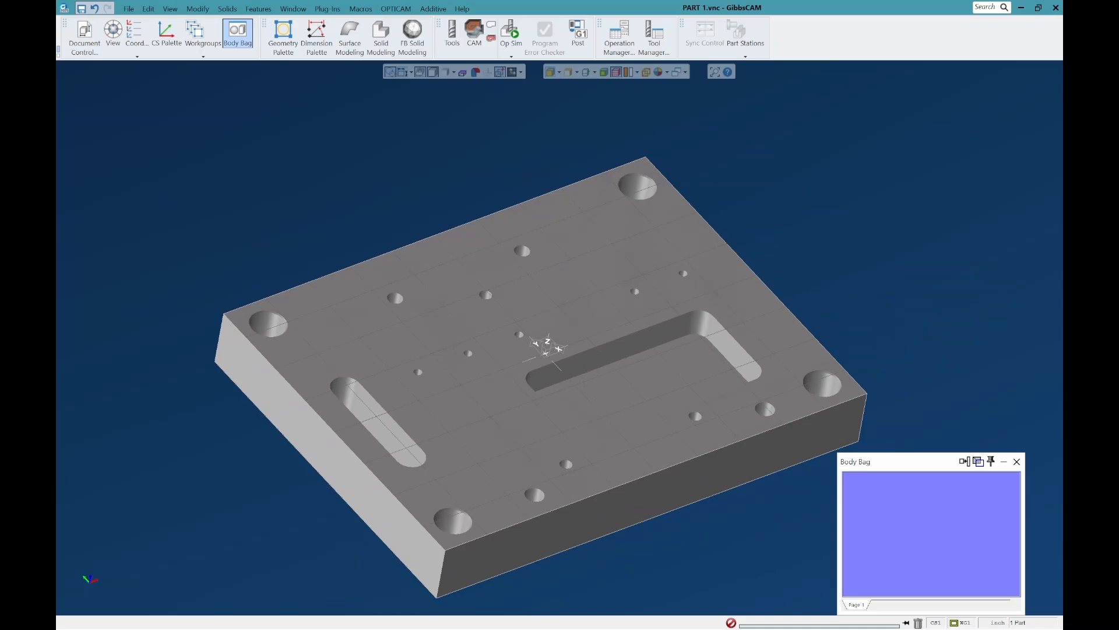
pyautogui.moveTo(659, 326); pyautogui.dragTo(661, 294, button='middle')
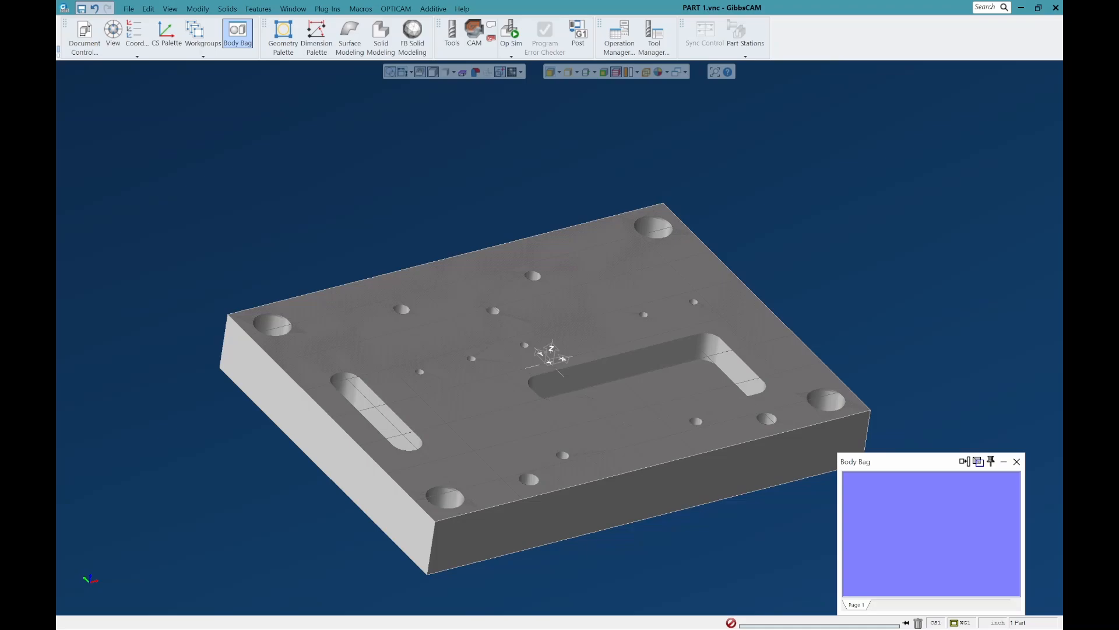
pyautogui.scroll(-3, 496, 303)
pyautogui.moveTo(496, 304); pyautogui.dragTo(488, 333, button='middle')
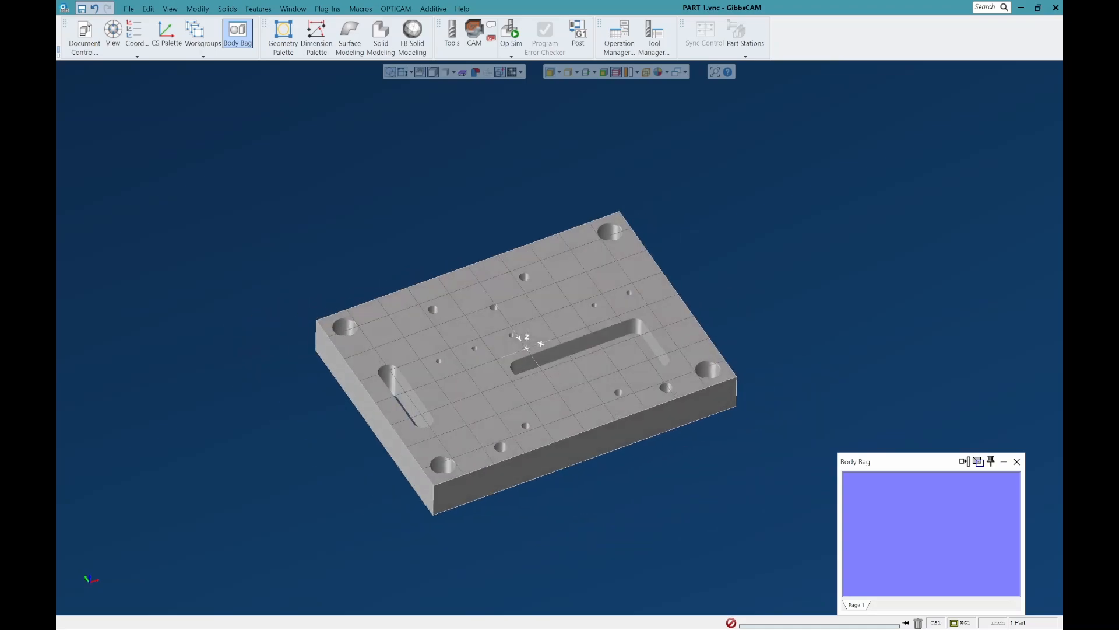
pyautogui.click(1016, 461)
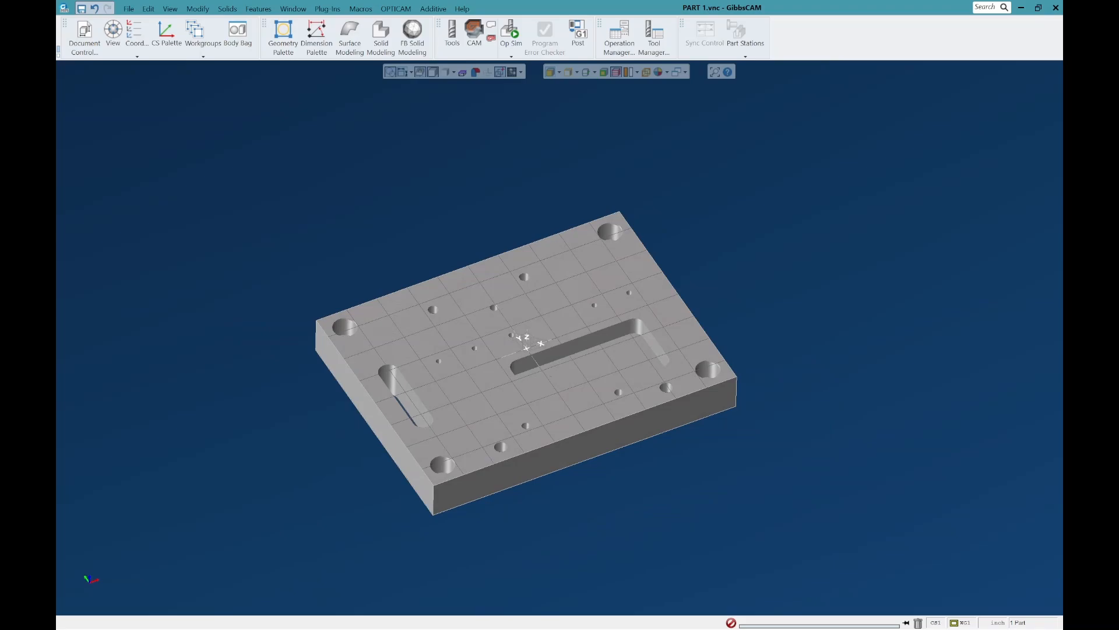
pyautogui.scroll(3, 465, 415)
pyautogui.moveTo(465, 415)
pyautogui.mouseDown(button='middle')
pyautogui.moveTo(483, 382)
pyautogui.moveTo(480, 402)
pyautogui.mouseUp(button='middle')
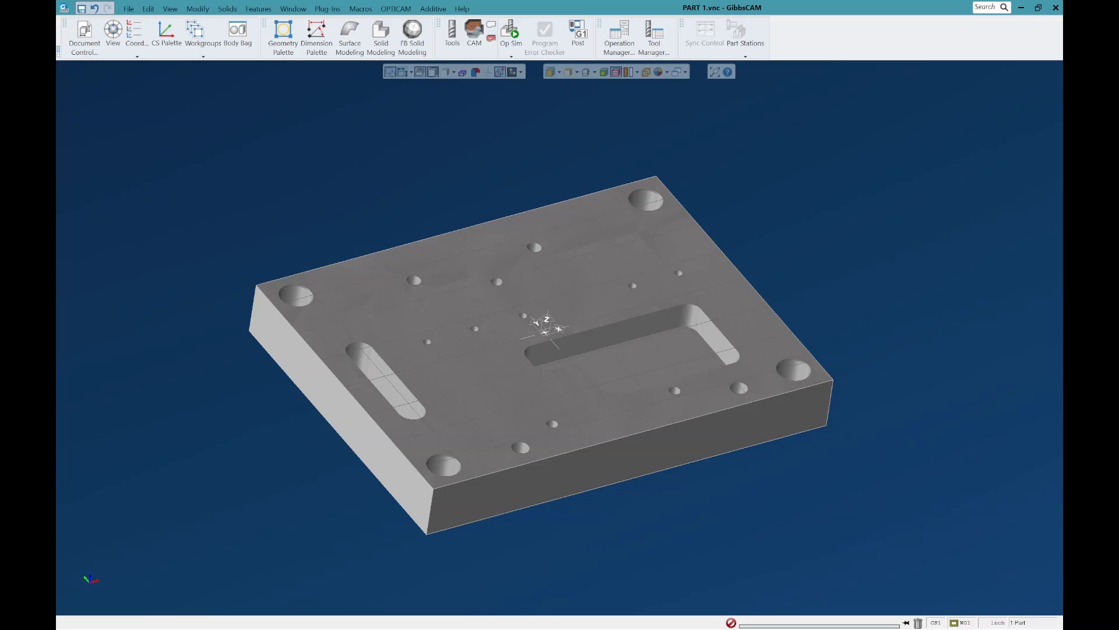
pyautogui.moveTo(524, 373); pyautogui.dragTo(503, 380, button='middle')
pyautogui.scroll(-3, 545, 374)
pyautogui.scroll(2, 545, 373)
pyautogui.scroll(1, 525, 379)
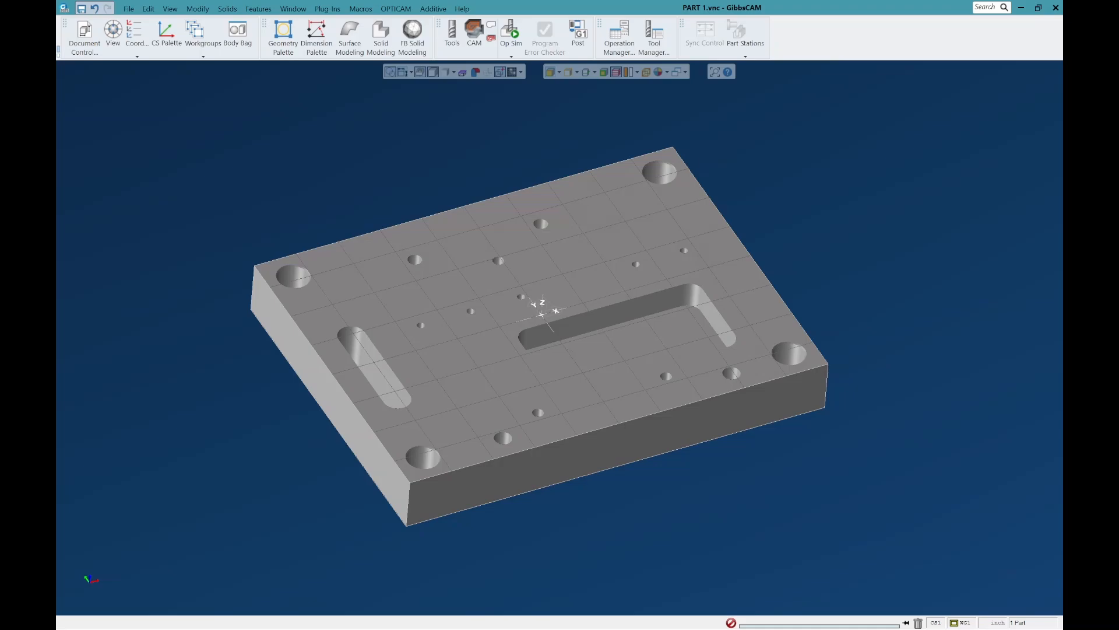
pyautogui.scroll(-3, 525, 331)
pyautogui.moveTo(507, 394)
pyautogui.mouseDown(button='middle')
pyautogui.moveTo(475, 392)
pyautogui.moveTo(501, 396)
pyautogui.mouseUp(button='middle')
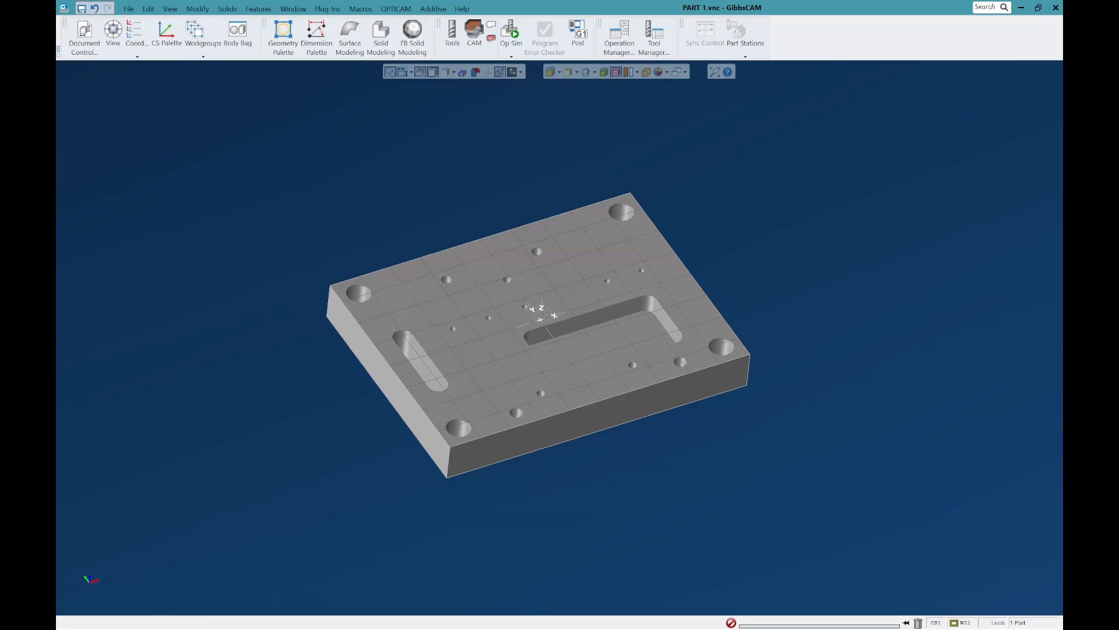
# Step: Create a centred rectangle 8.25 in X by 6.25 in Y at start position 0, 0, 0
pyautogui.click(283, 35)
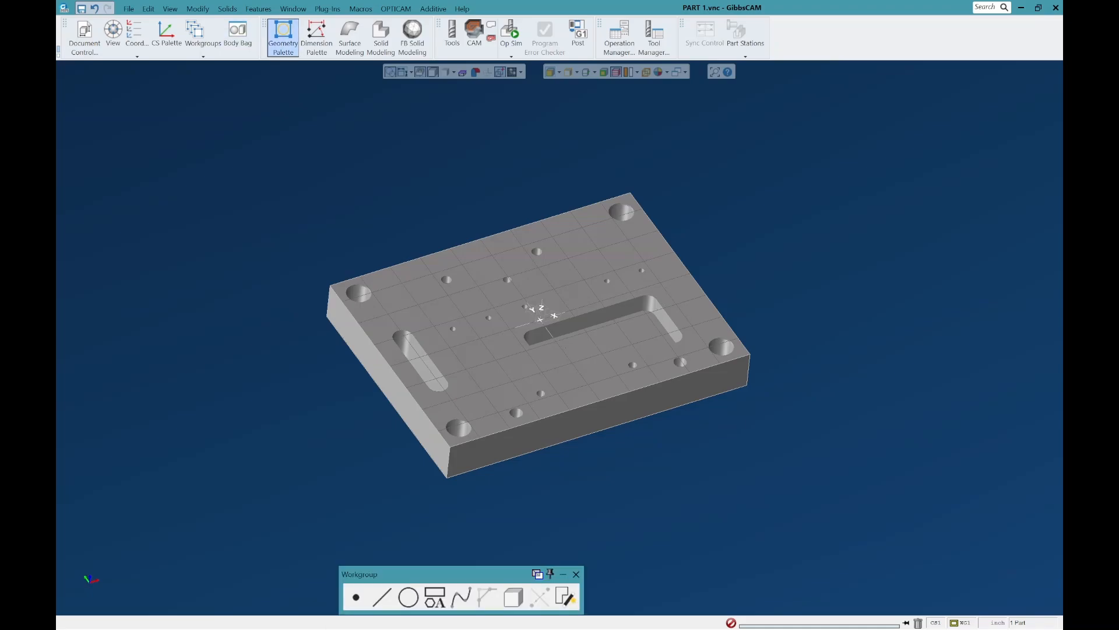
pyautogui.click(434, 597)
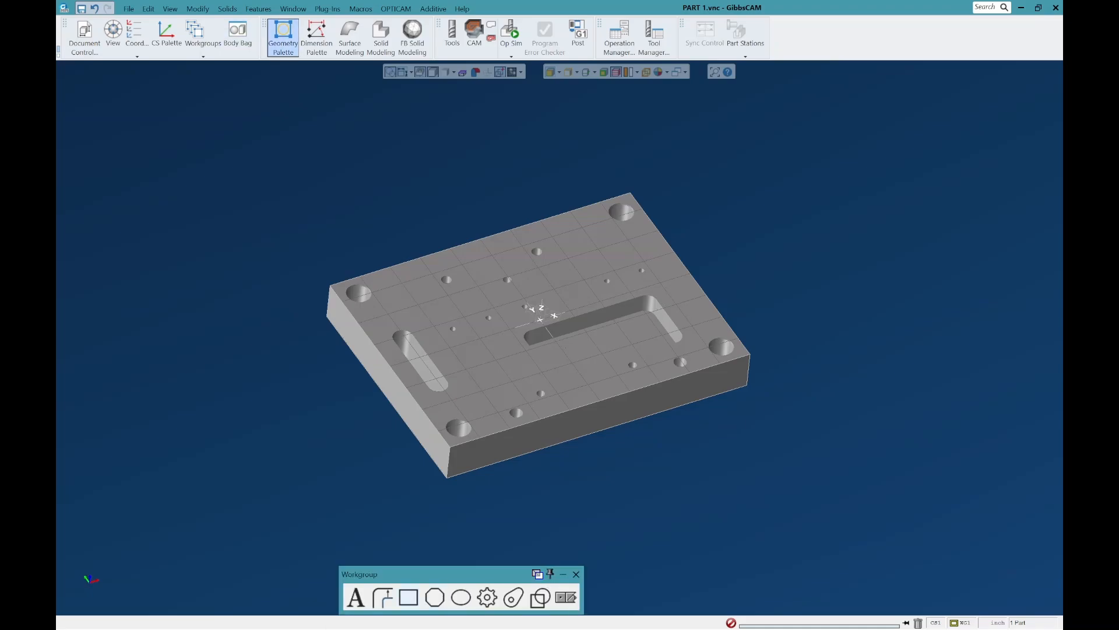
pyautogui.click(408, 597)
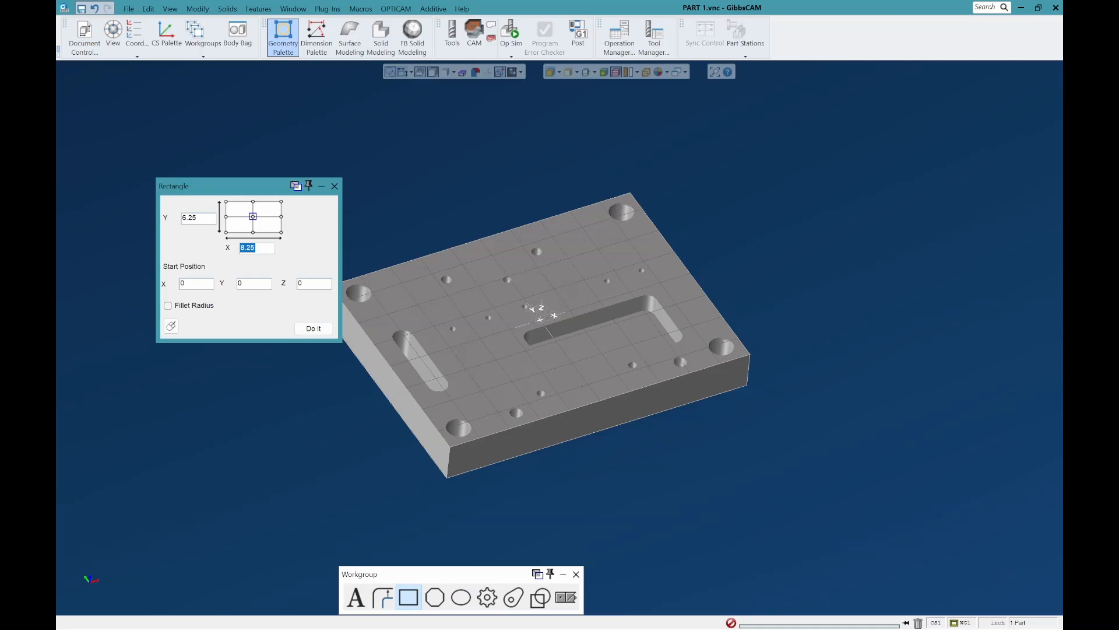
pyautogui.click(314, 329)
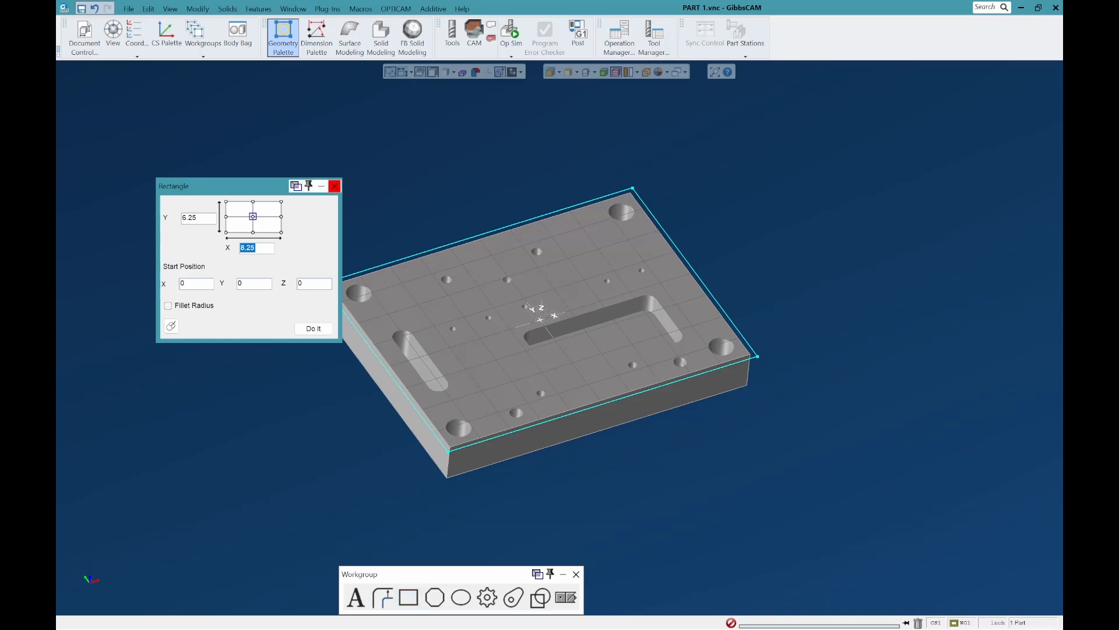
pyautogui.click(334, 185)
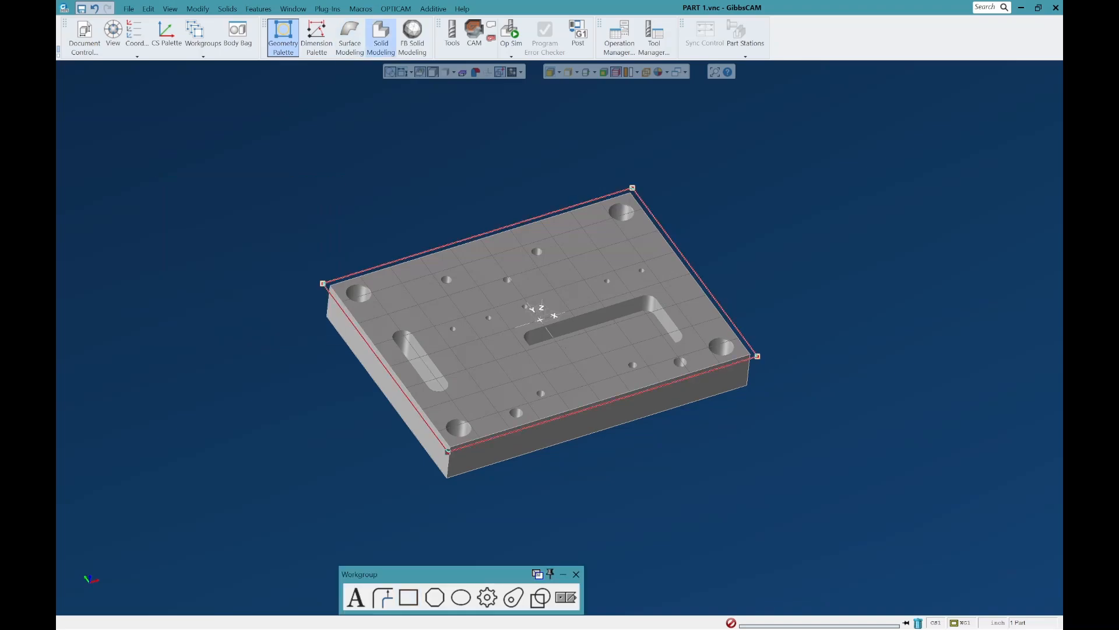
# Step: Extrude the rectangle into a solid with Z+ 1.25 and Z- 0
pyautogui.click(381, 36)
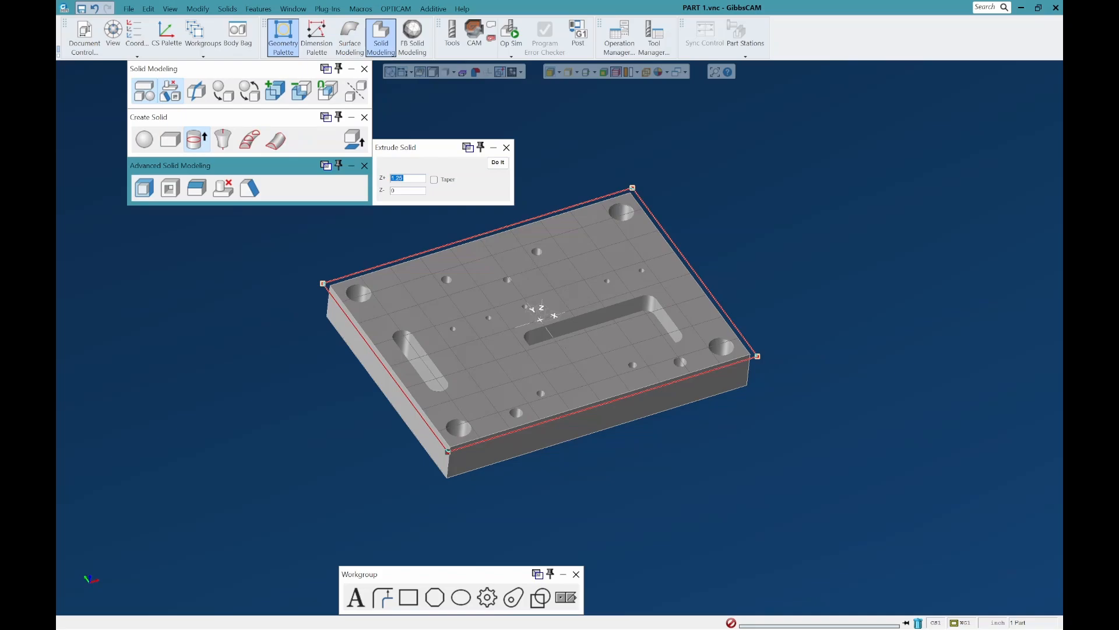
pyautogui.click(497, 162)
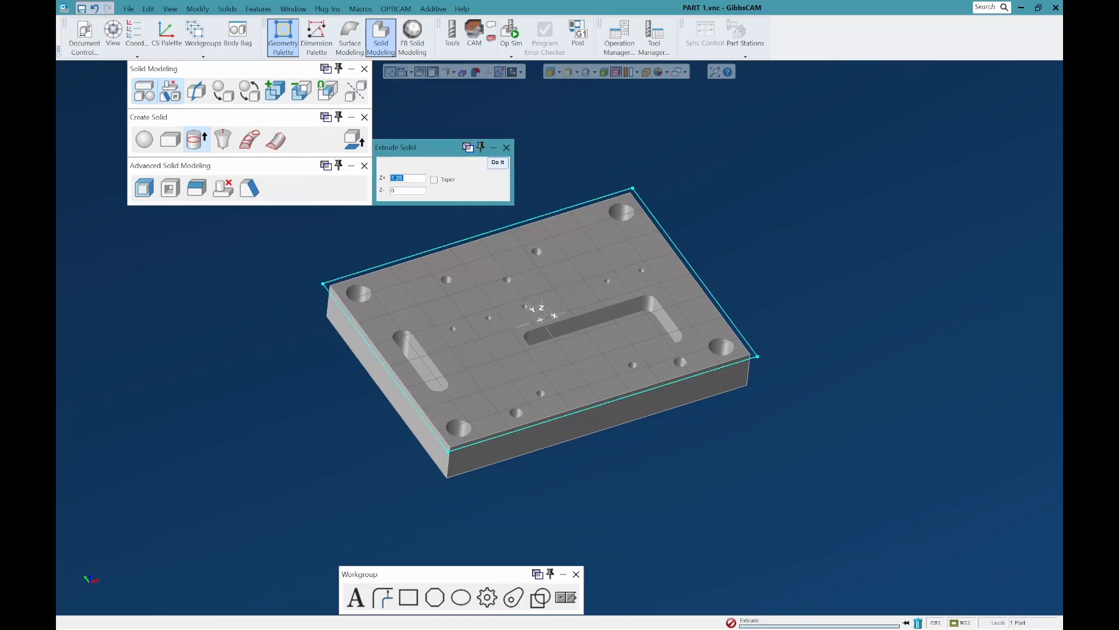
pyautogui.click(364, 69)
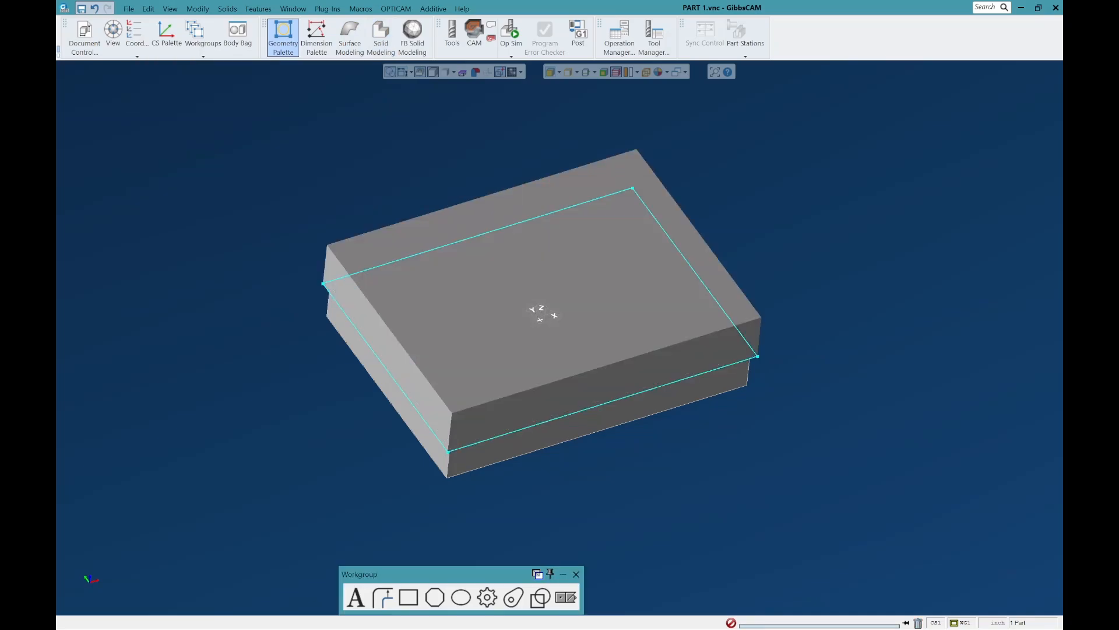
pyautogui.click(576, 573)
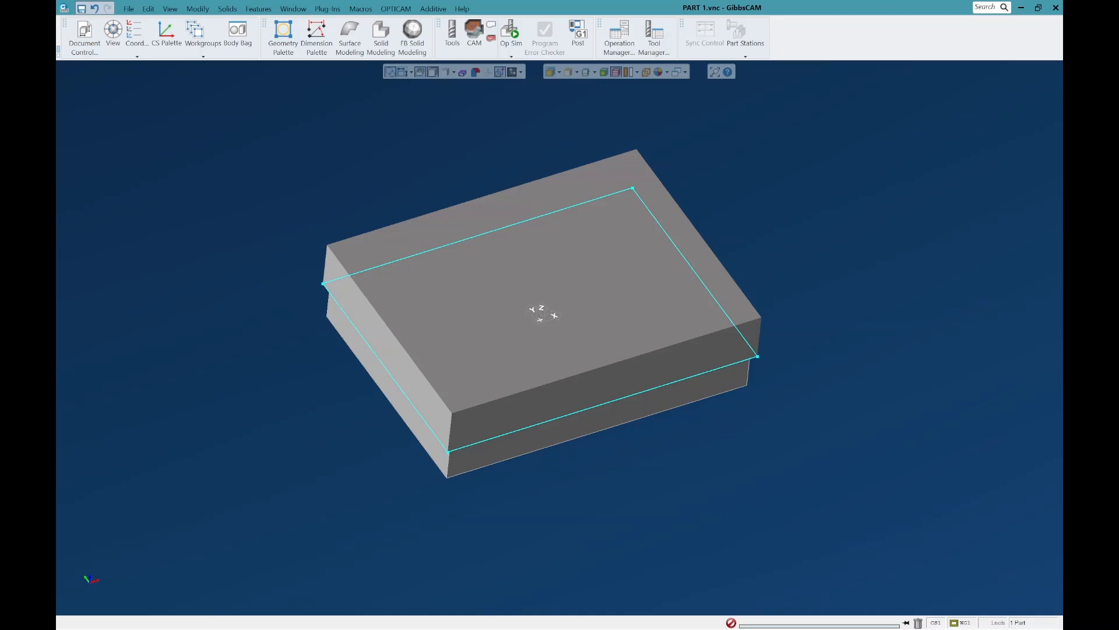
# Step: Align the extruded block's upper face to the coordinate system
pyautogui.click(467, 312)
pyautogui.rightClick(467, 314)
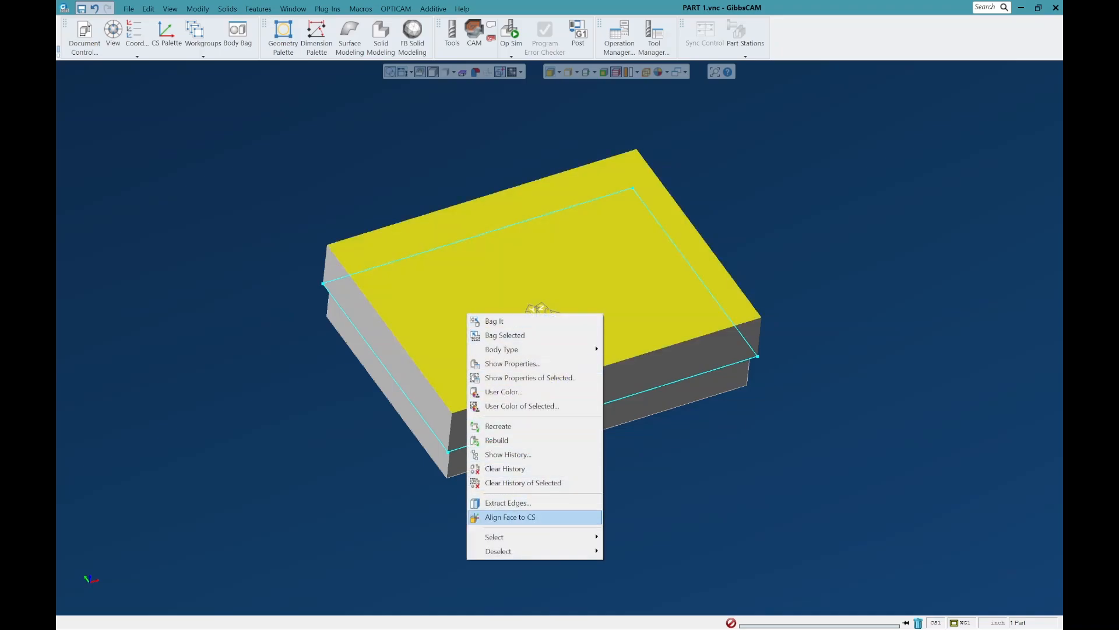
pyautogui.click(510, 517)
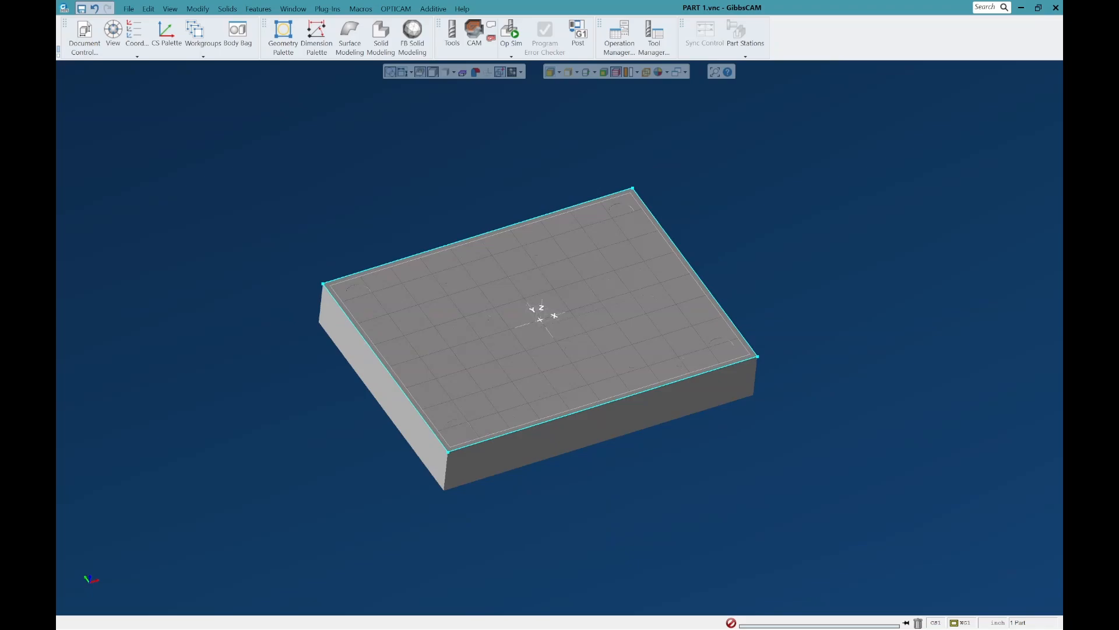
# Step: Translate the extruded block by 0.01 in Z, with zero X and Y offset
pyautogui.hotkey('ctrl', 'u')
pyautogui.hotkey('ctrl', 'i')
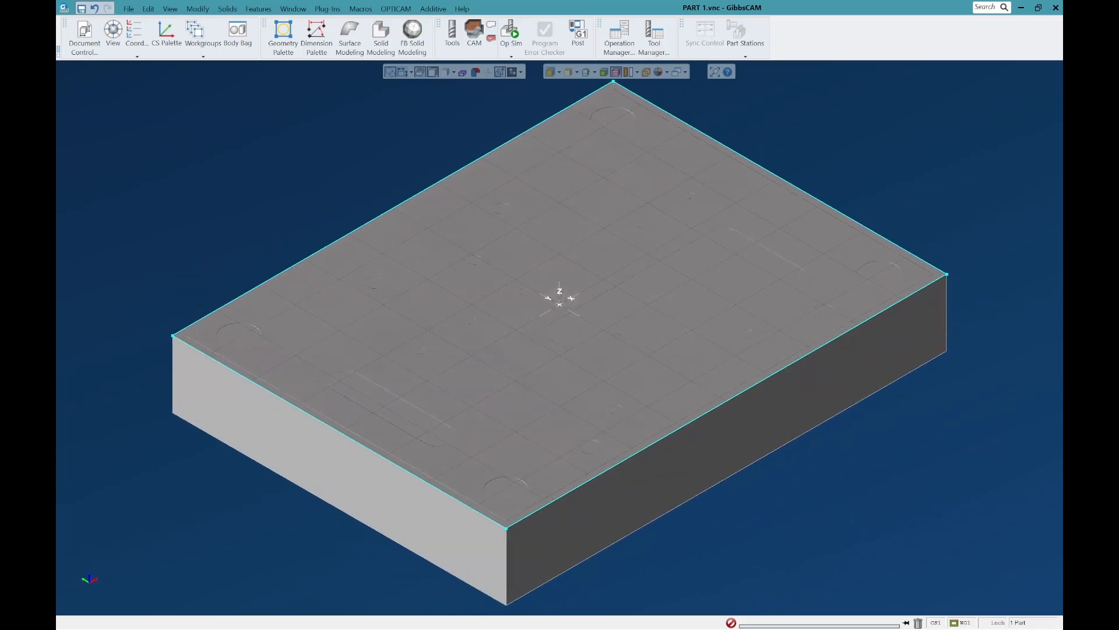
pyautogui.click(344, 471)
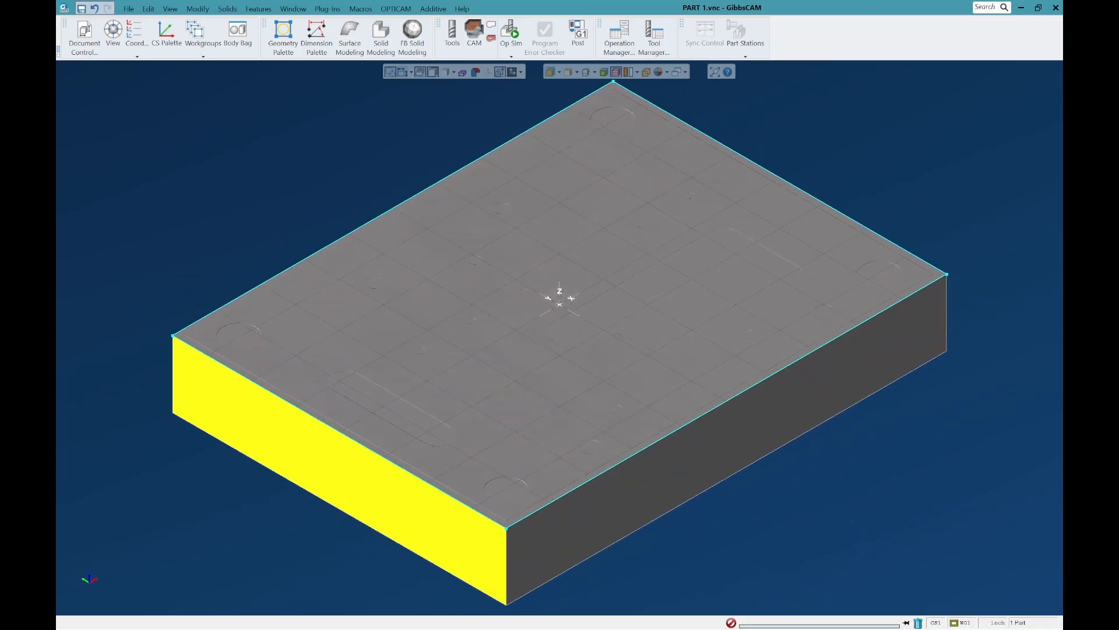
pyautogui.click(198, 9)
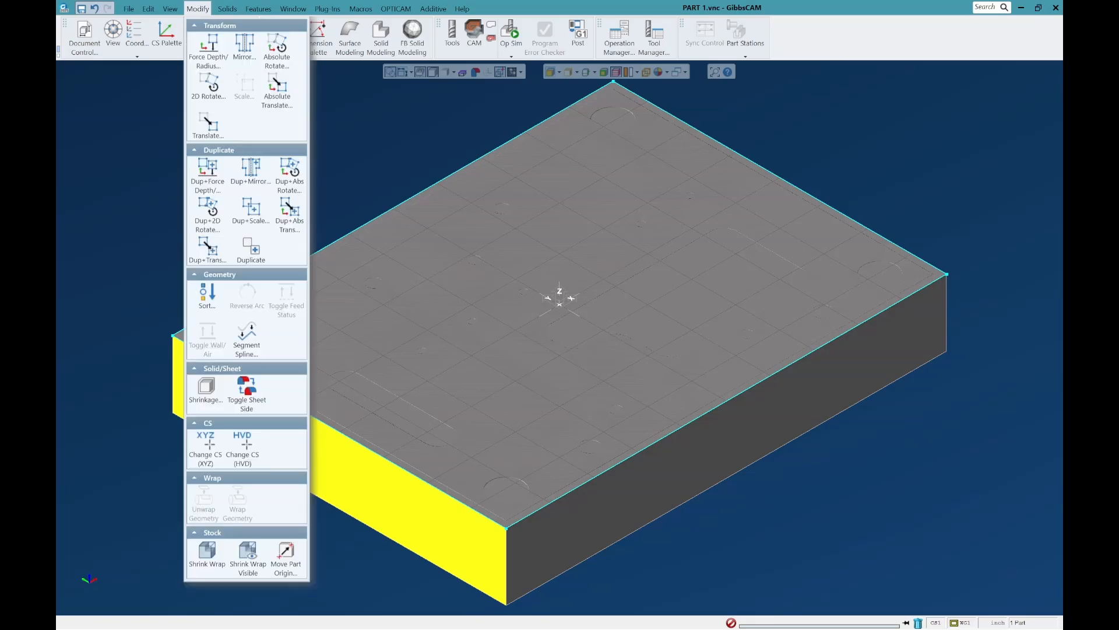
pyautogui.click(208, 124)
pyautogui.click(244, 263)
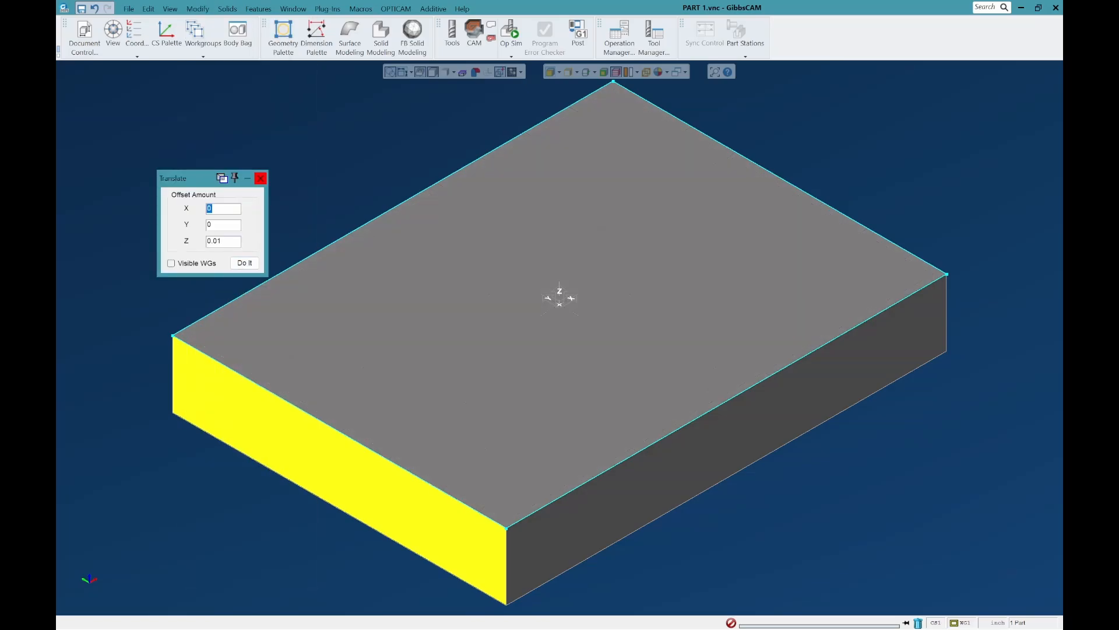
pyautogui.click(260, 177)
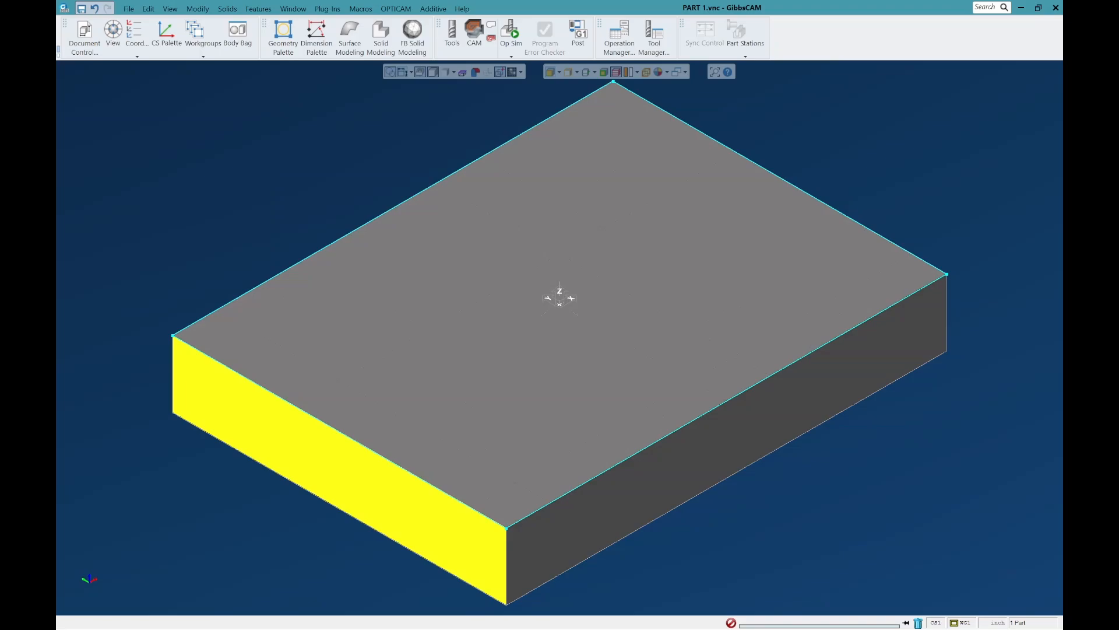
# Step: Place the extruded block in the Body Bag and rename it STOCK
pyautogui.hotkey('ctrl', 'd')
pyautogui.doubleClick(315, 456)
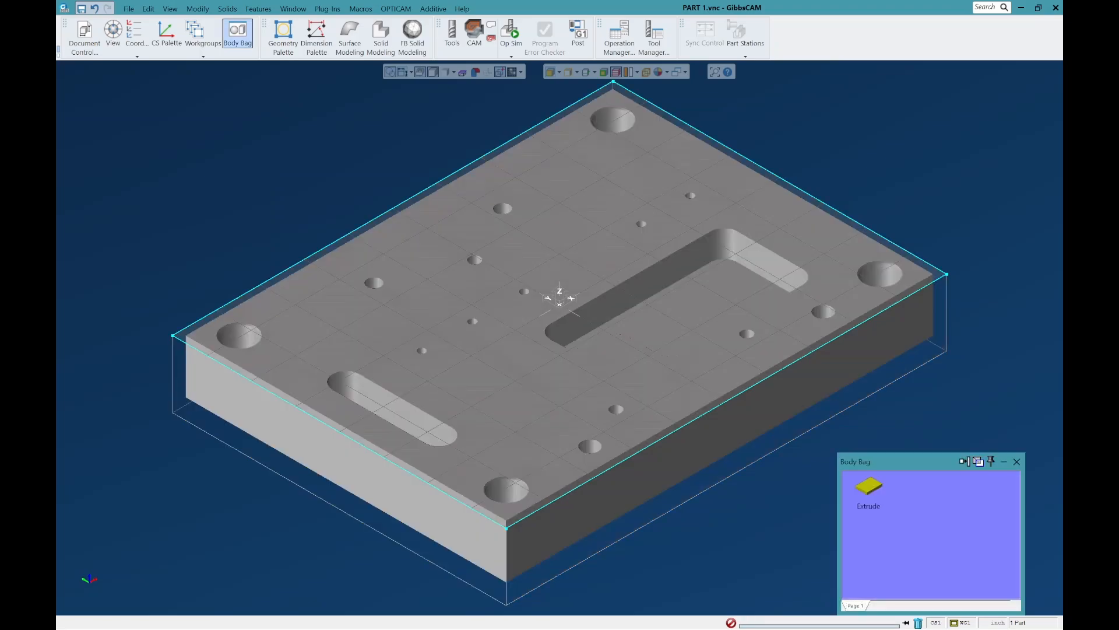
pyautogui.click(869, 506)
pyautogui.write('STOCK')
pyautogui.press('Return')
# Step: Place the imported plate in the Body Bag and rename it PART
pyautogui.doubleClick(618, 344)
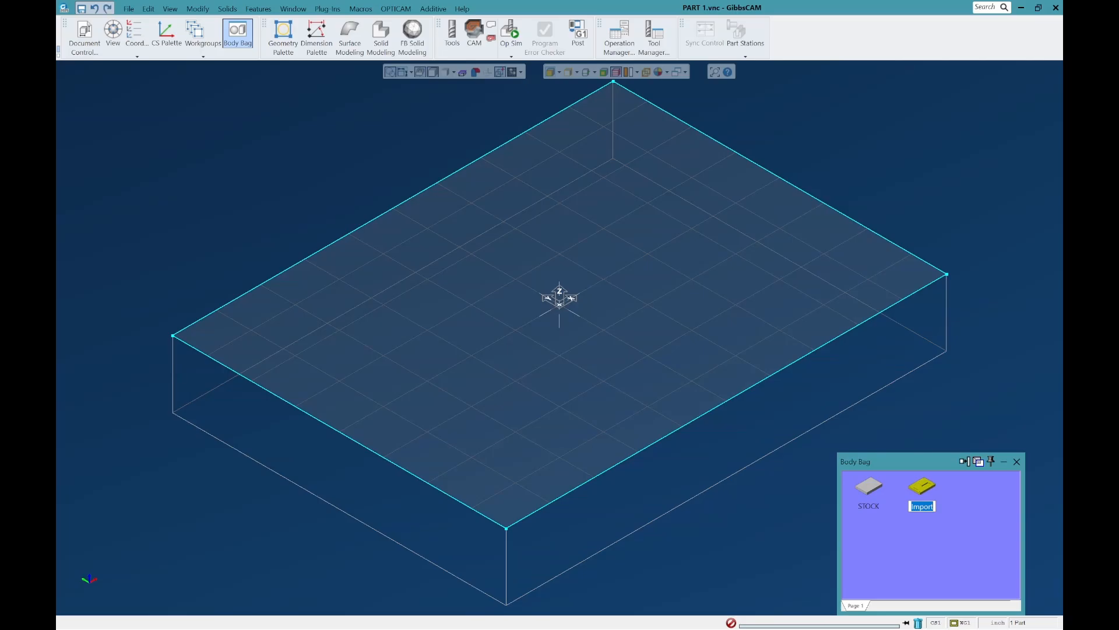
pyautogui.write('PART')
pyautogui.press('Return')
# Step: Return the PART and STOCK bodies to the workspace and close the Body Bag
pyautogui.doubleClick(922, 486)
pyautogui.doubleClick(869, 487)
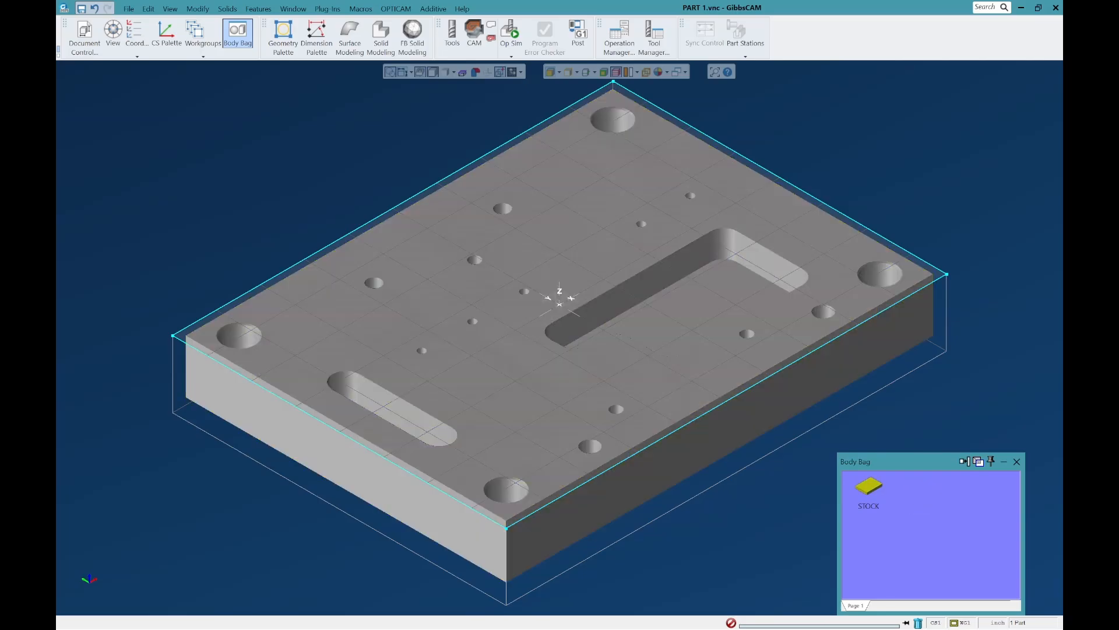
pyautogui.click(327, 134)
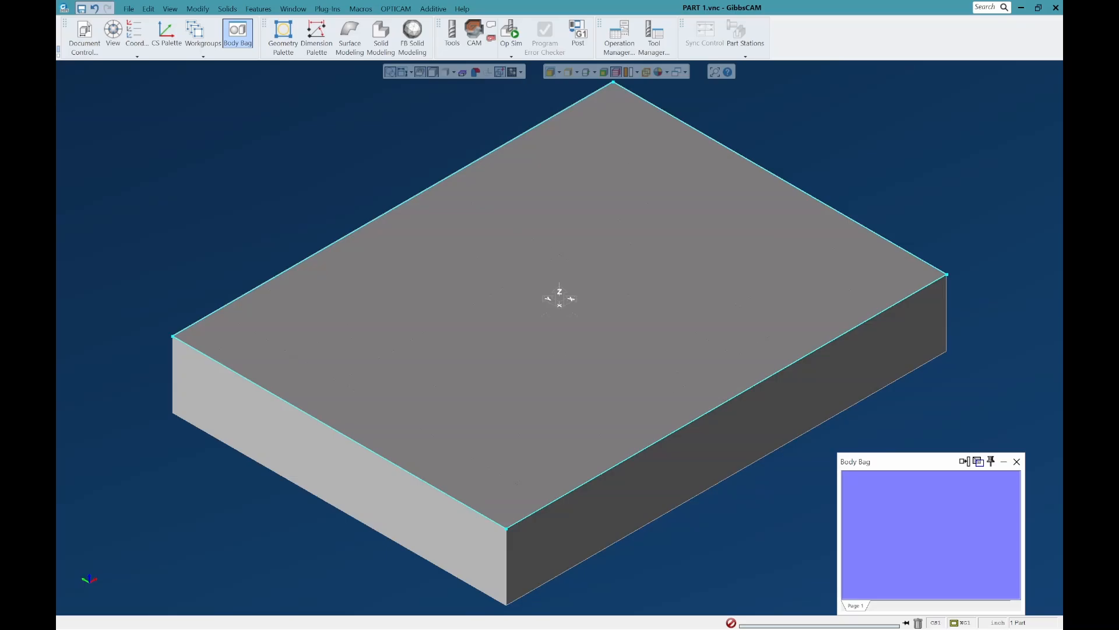
pyautogui.click(1017, 461)
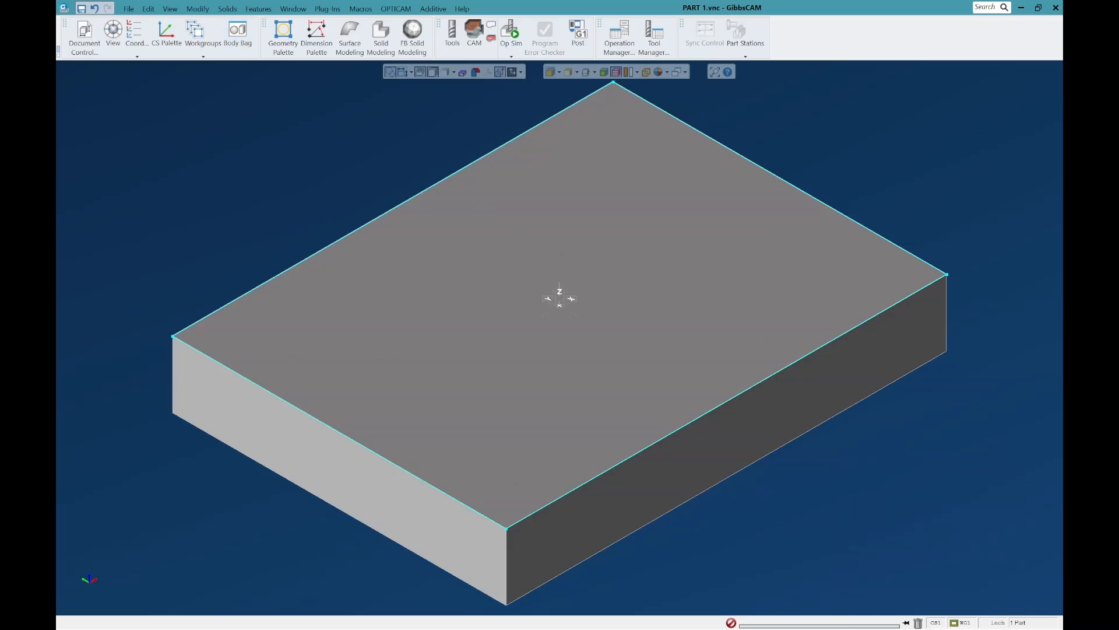
# Step: Place the STOCK body in the Body Bag and delete the 6 Inch Vise and 8 Inch Vise entries from the macro list
pyautogui.doubleClick(670, 357)
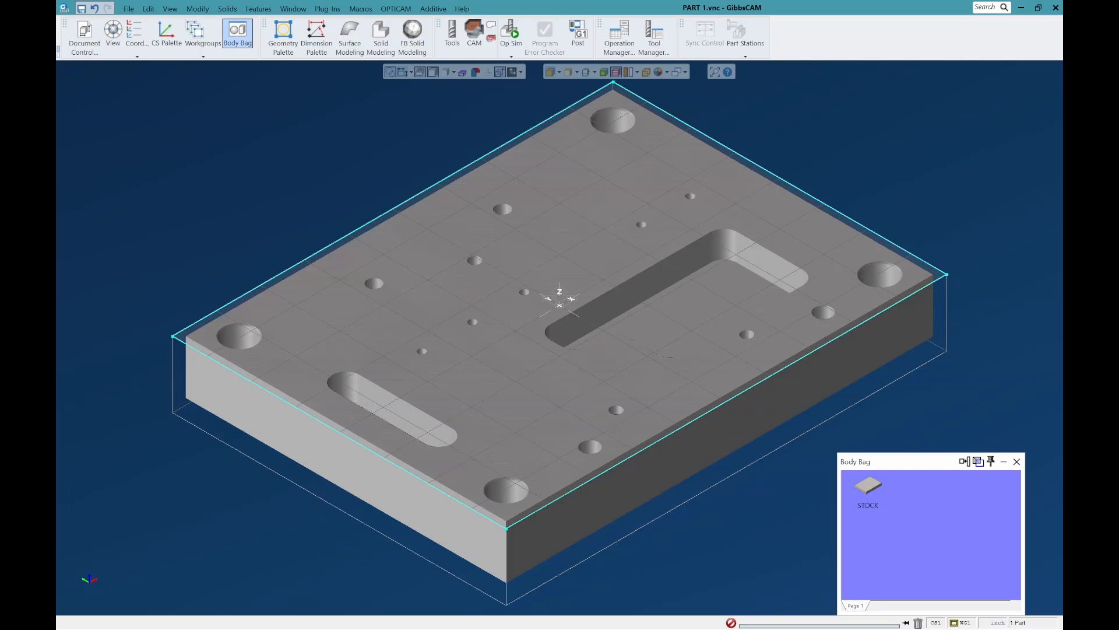
pyautogui.click(360, 9)
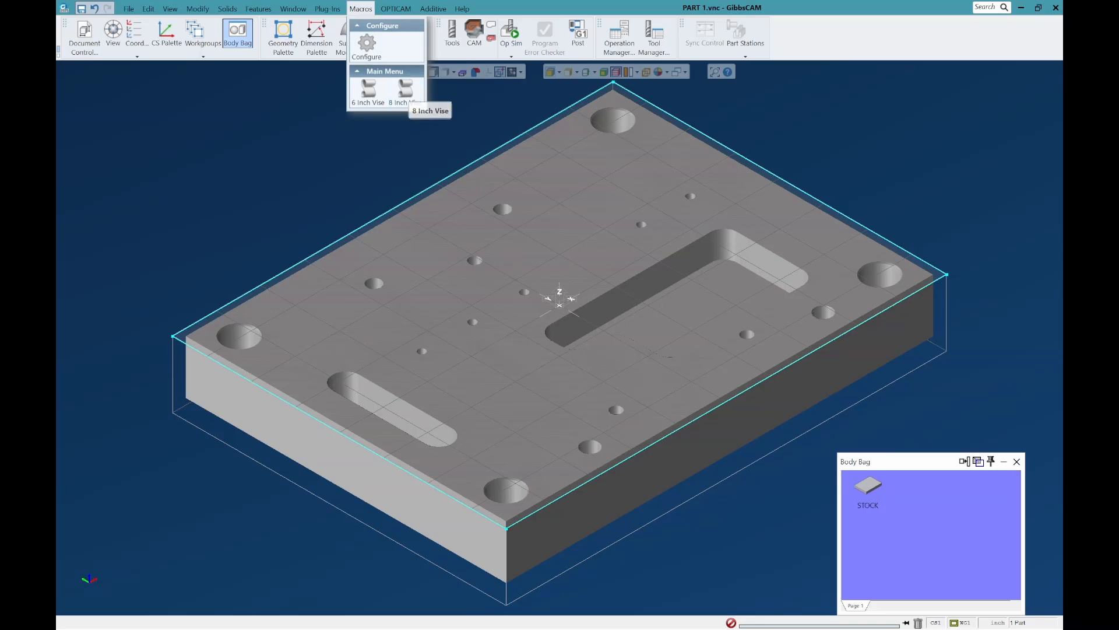
pyautogui.click(367, 45)
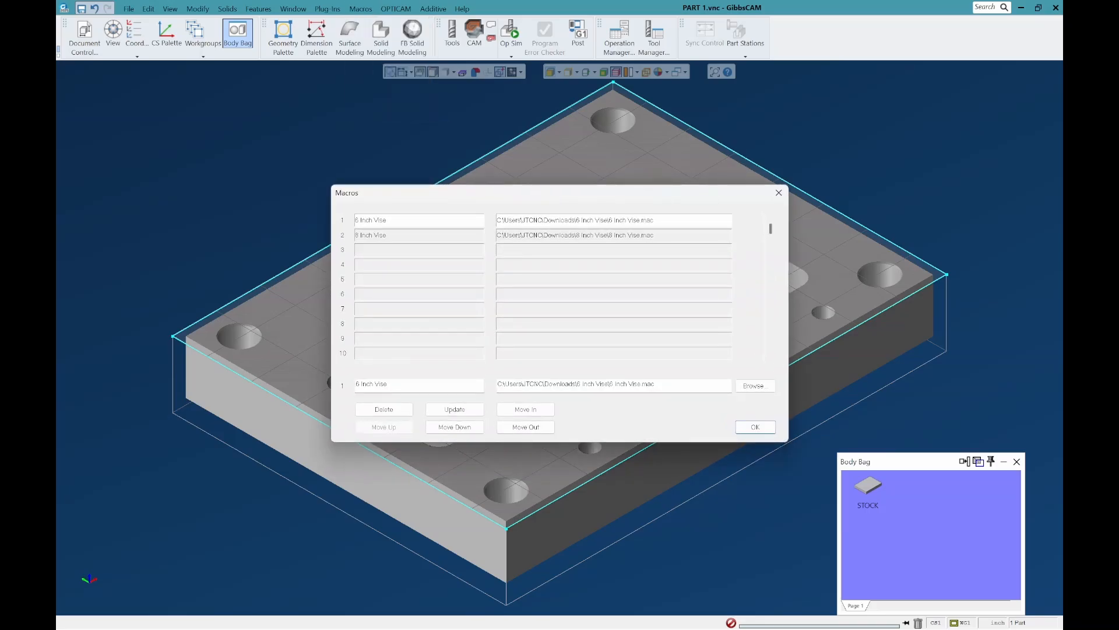
pyautogui.click(384, 409)
pyautogui.click(419, 235)
pyautogui.click(384, 409)
pyautogui.click(755, 427)
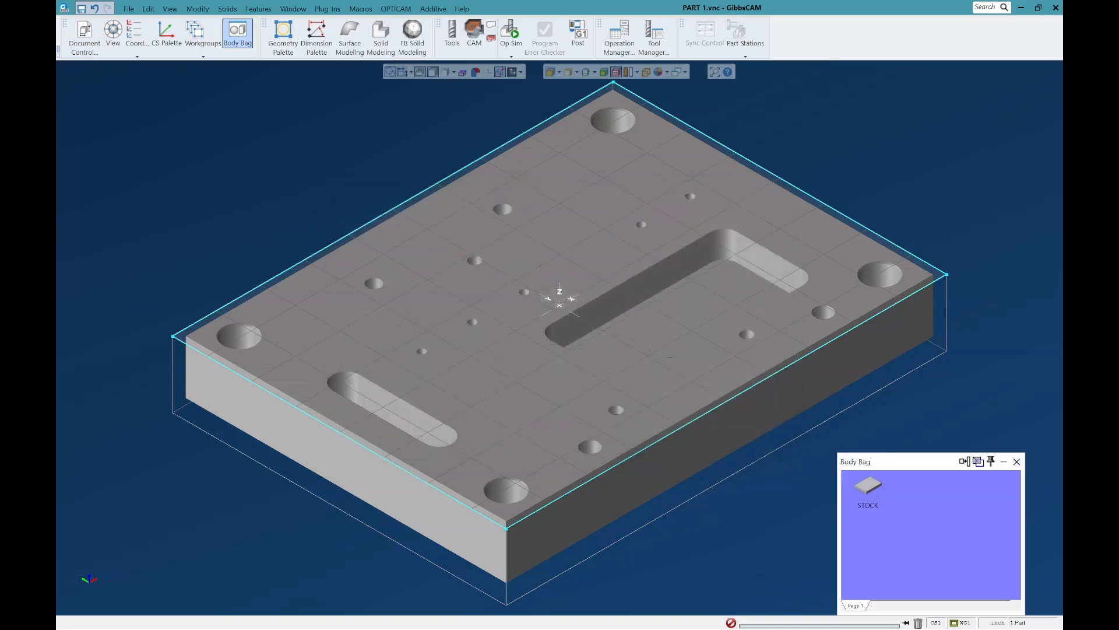
# Step: Close the Body Bag with the STOCK body kept inside it
pyautogui.scroll(-3, 357, 190)
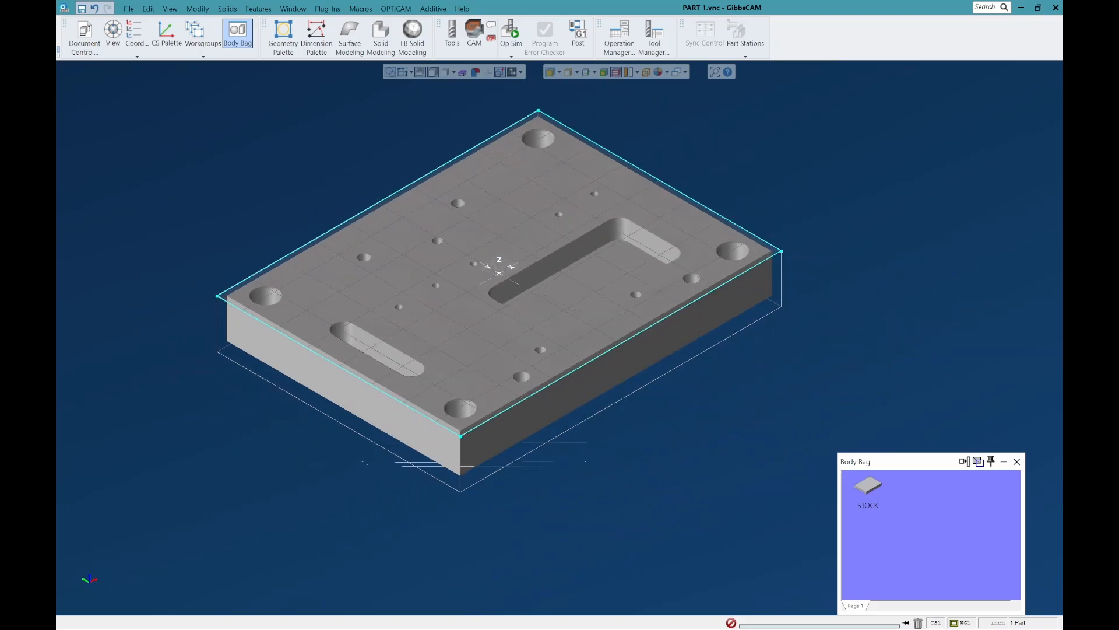
pyautogui.scroll(3, 698, 169)
pyautogui.scroll(-2, 744, 245)
pyautogui.scroll(-1, 642, 253)
pyautogui.scroll(2, 522, 245)
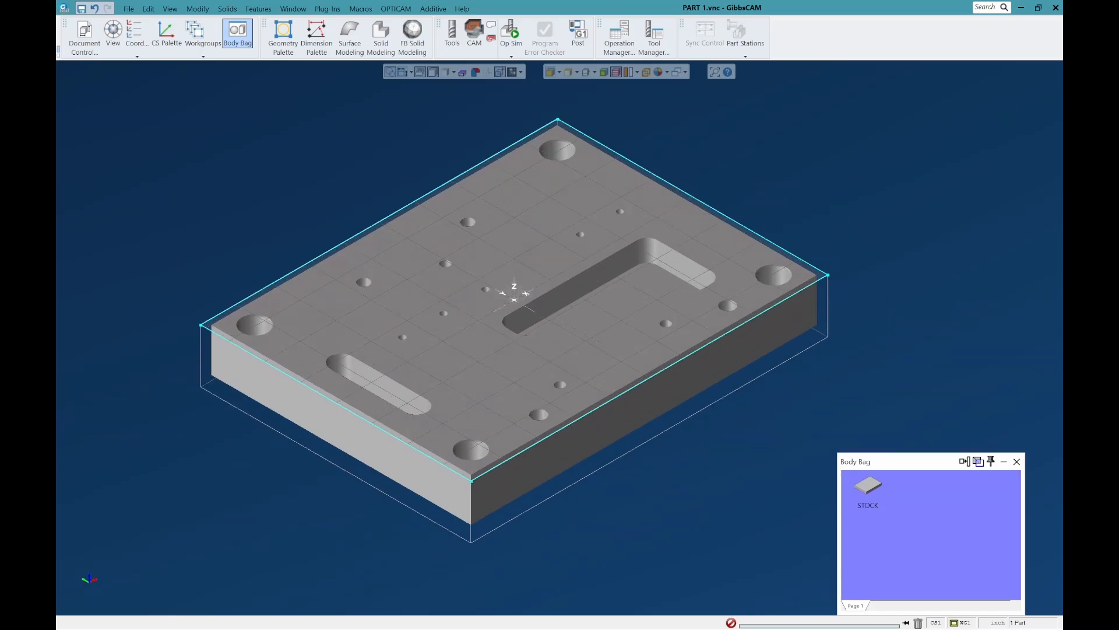
pyautogui.moveTo(522, 248); pyautogui.dragTo(488, 291, button='middle')
pyautogui.click(1017, 461)
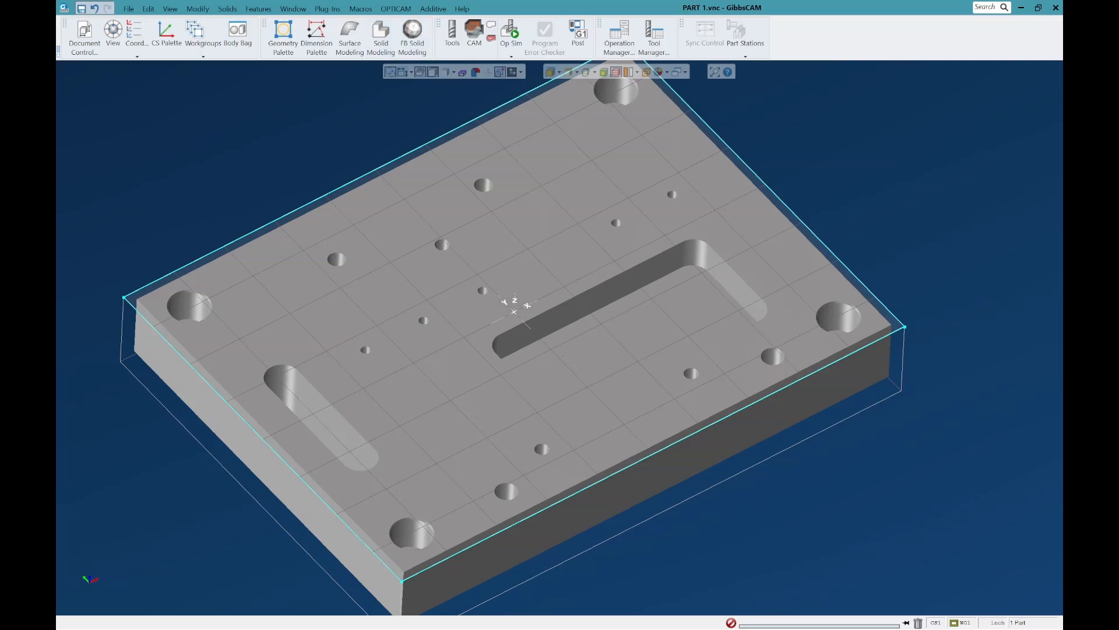
# Step: Register 6 Inch Vise.mac from the 6 Inch Vise folder in Downloads as the first entry in the macro list
pyautogui.click(361, 9)
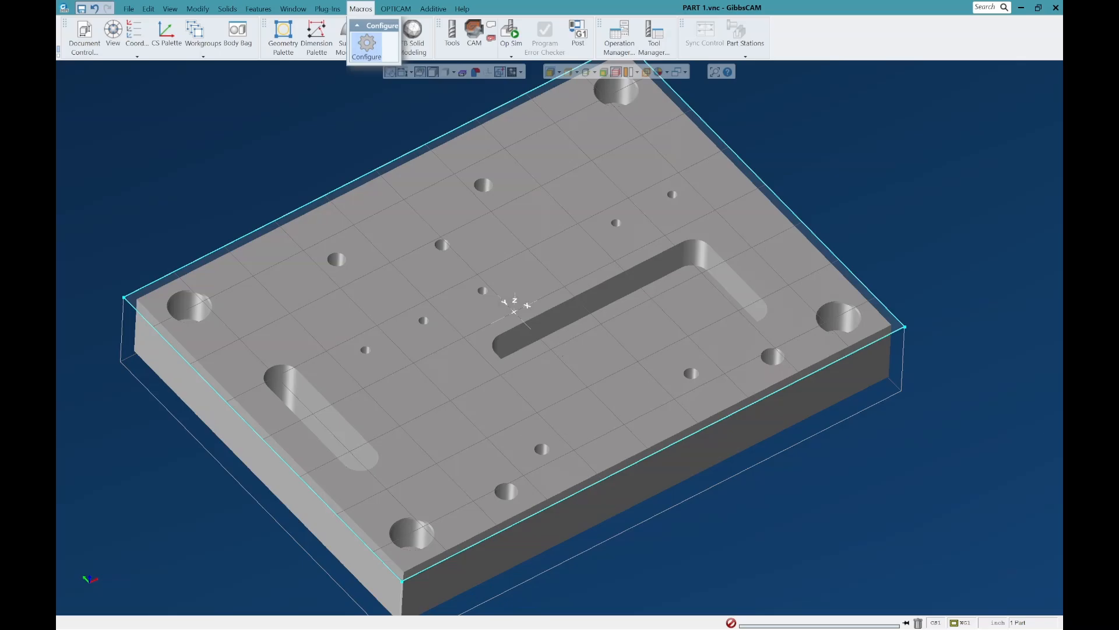
pyautogui.click(367, 47)
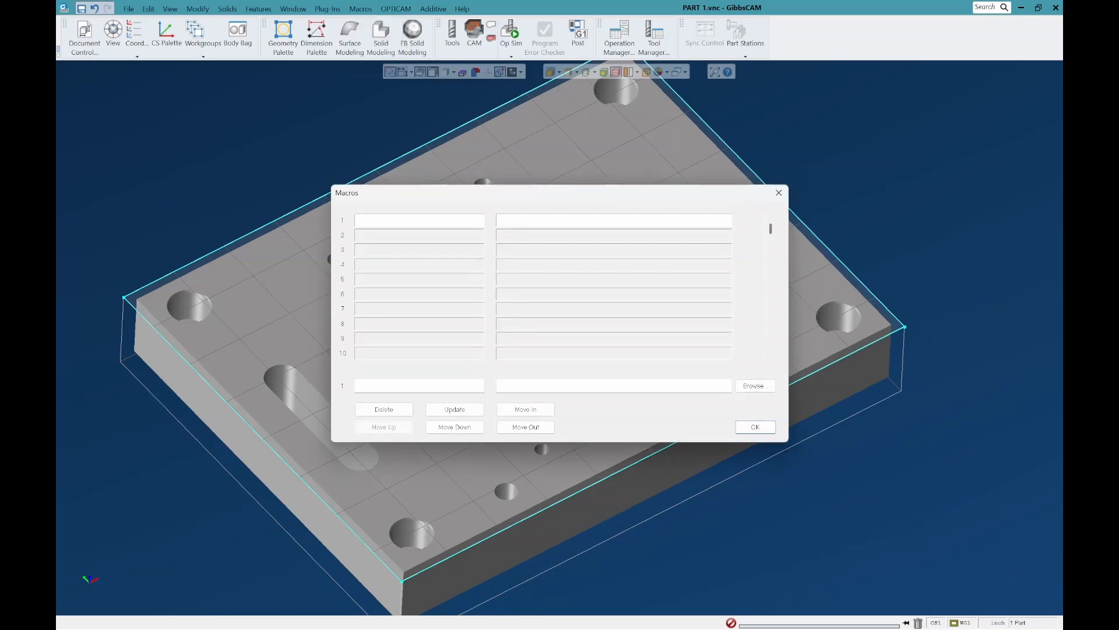
pyautogui.click(755, 385)
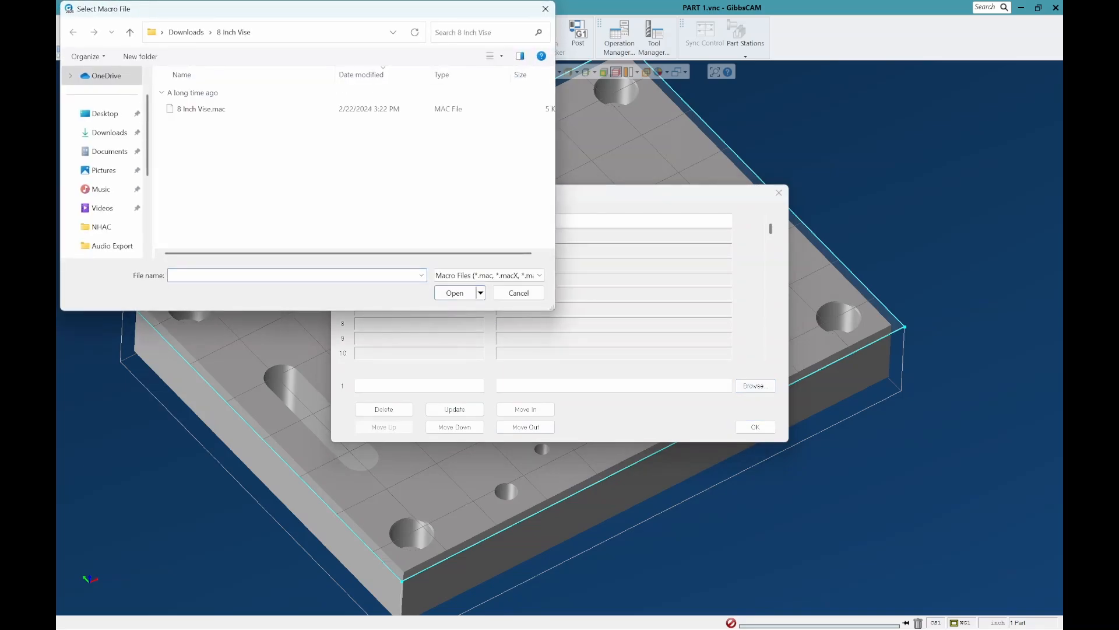
pyautogui.click(186, 32)
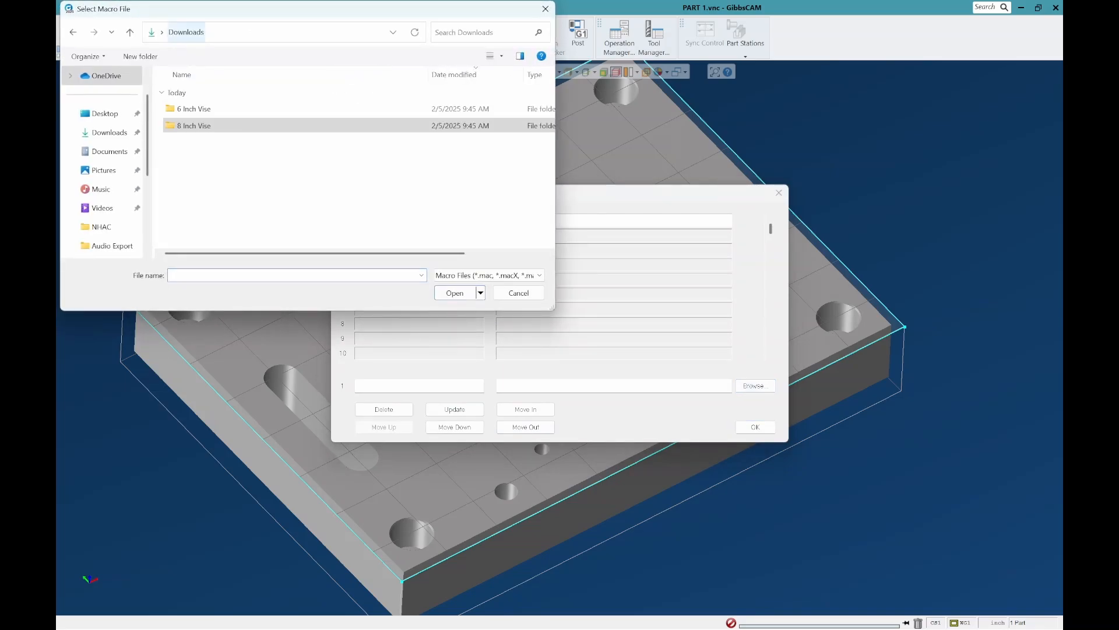
pyautogui.click(193, 109)
pyautogui.doubleClick(194, 109)
pyautogui.doubleClick(193, 109)
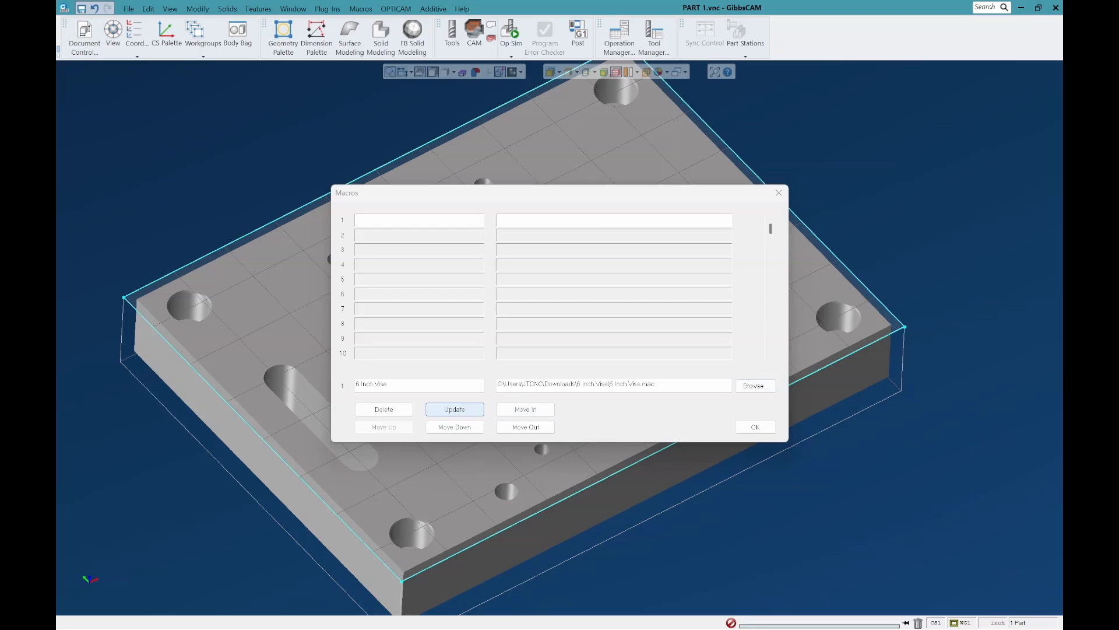
pyautogui.click(455, 410)
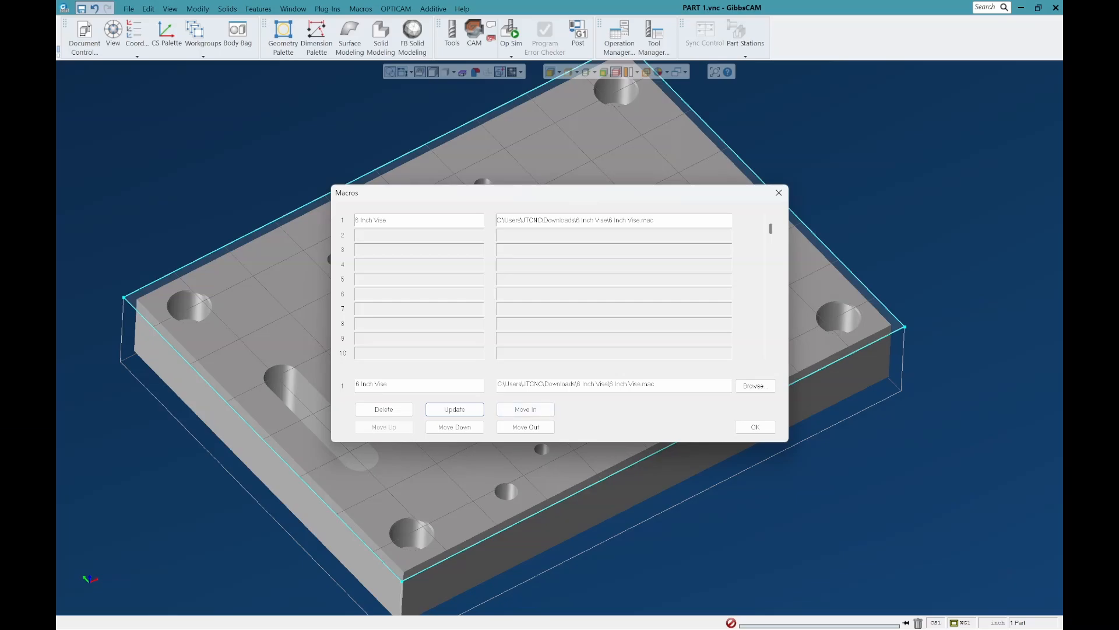
pyautogui.click(756, 386)
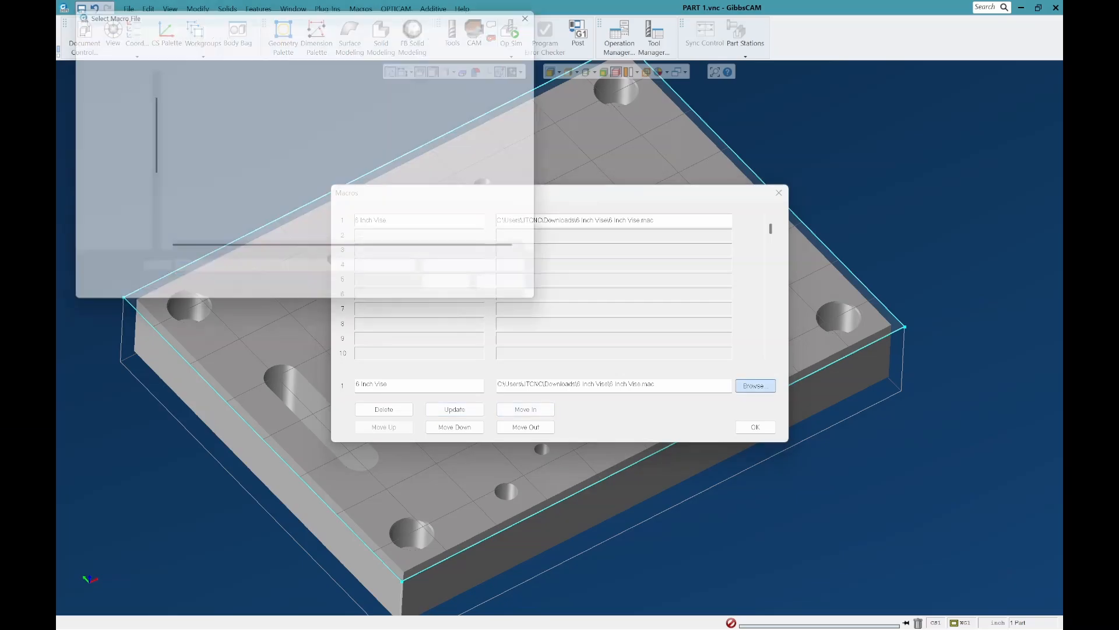
pyautogui.click(519, 292)
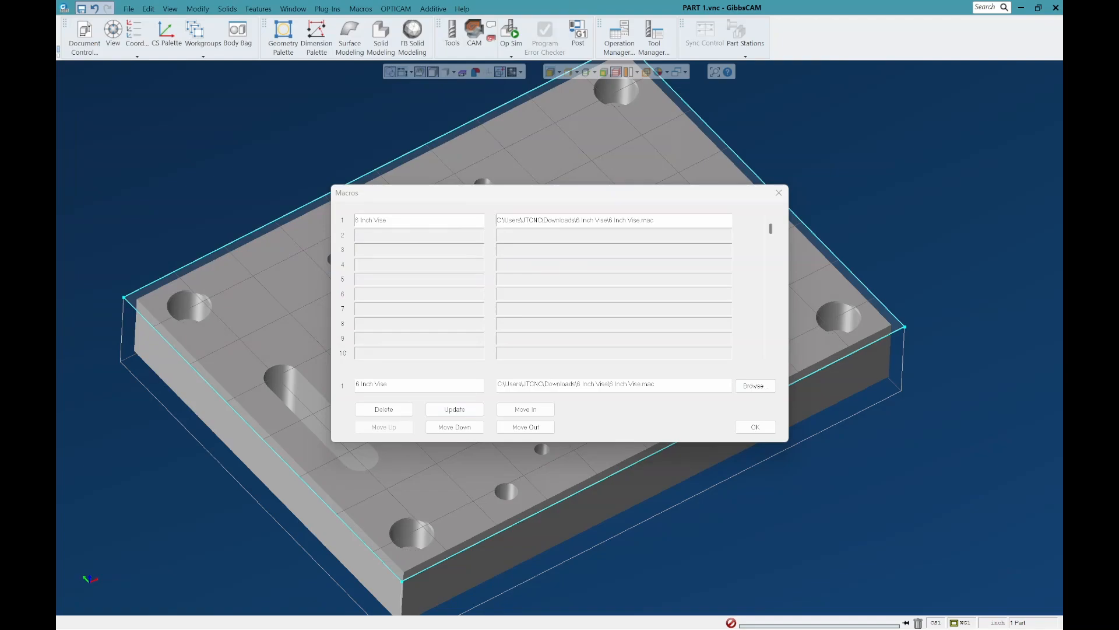
pyautogui.click(419, 235)
pyautogui.click(420, 220)
pyautogui.click(419, 236)
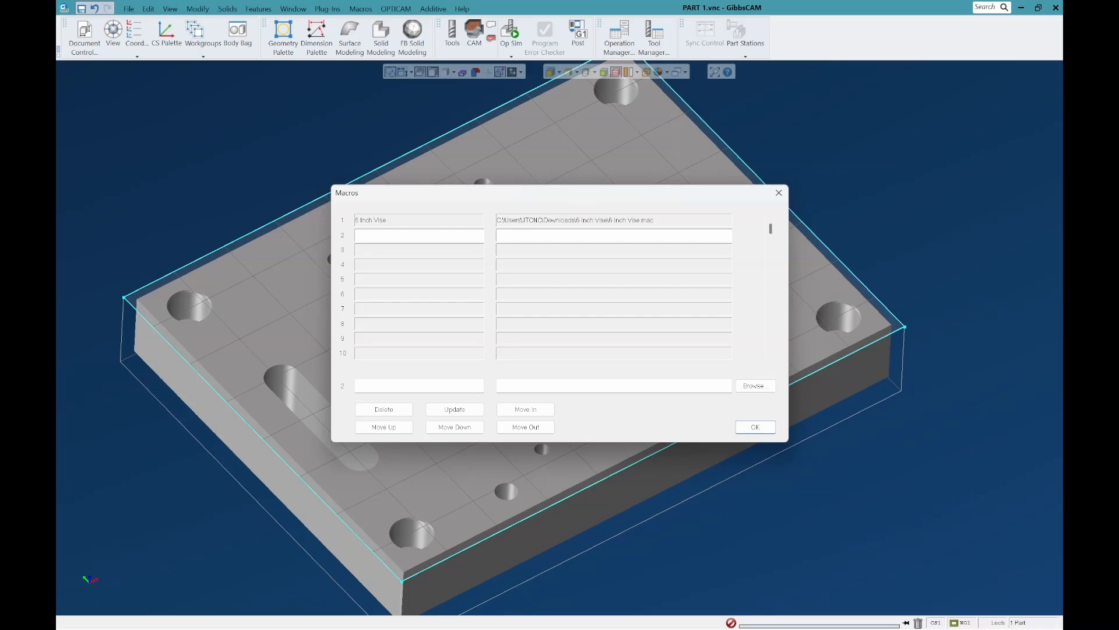
pyautogui.click(419, 250)
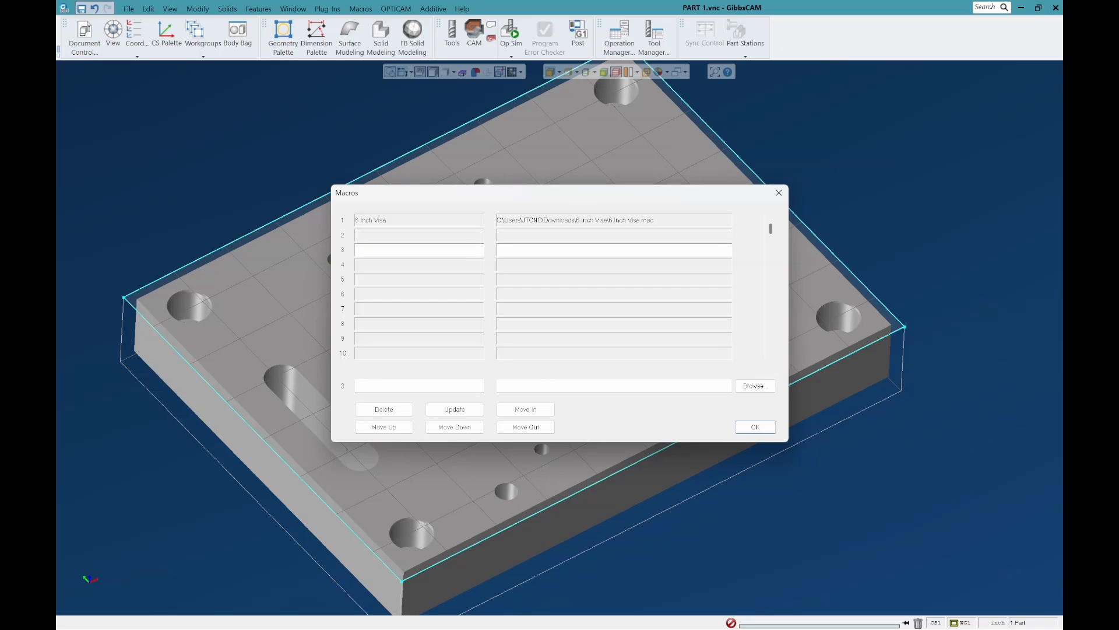
pyautogui.click(419, 264)
pyautogui.click(419, 280)
pyautogui.click(419, 294)
pyautogui.click(419, 309)
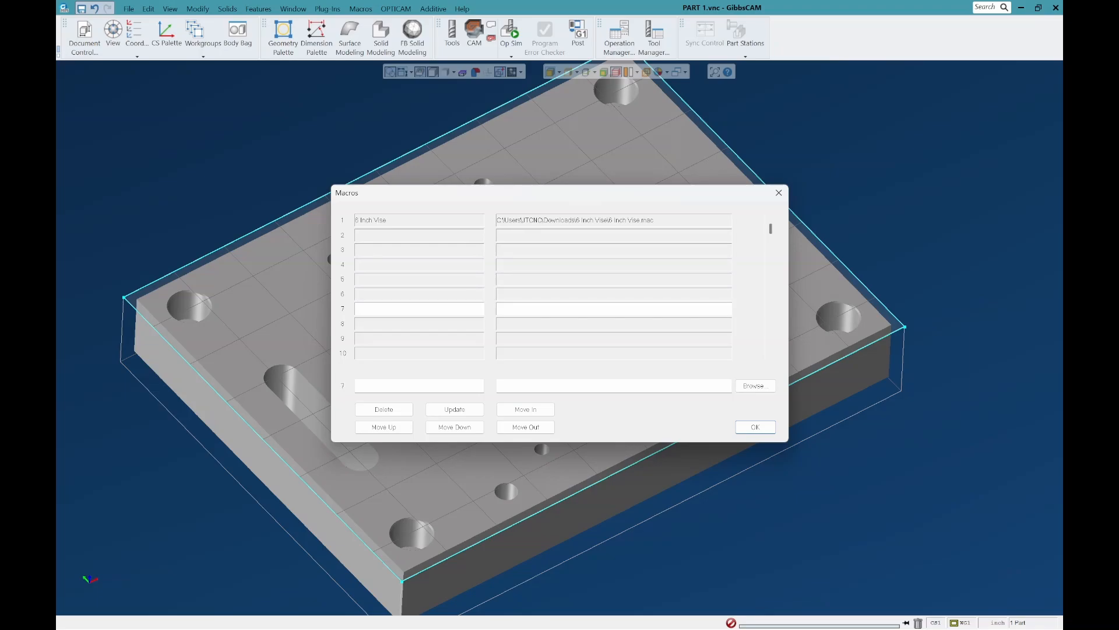
pyautogui.click(420, 236)
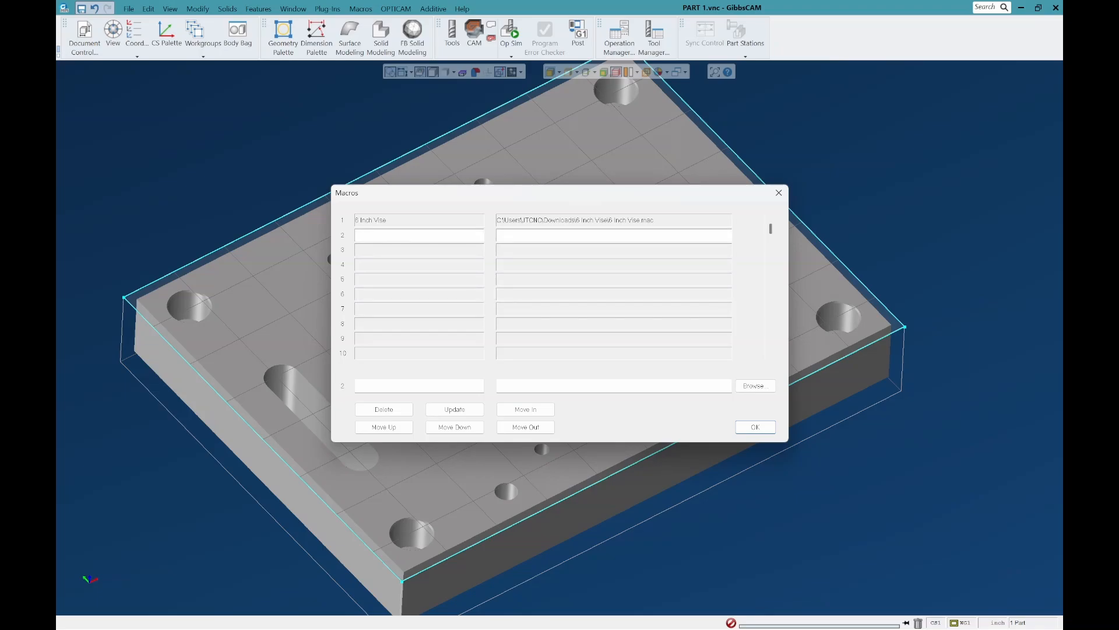
pyautogui.click(420, 221)
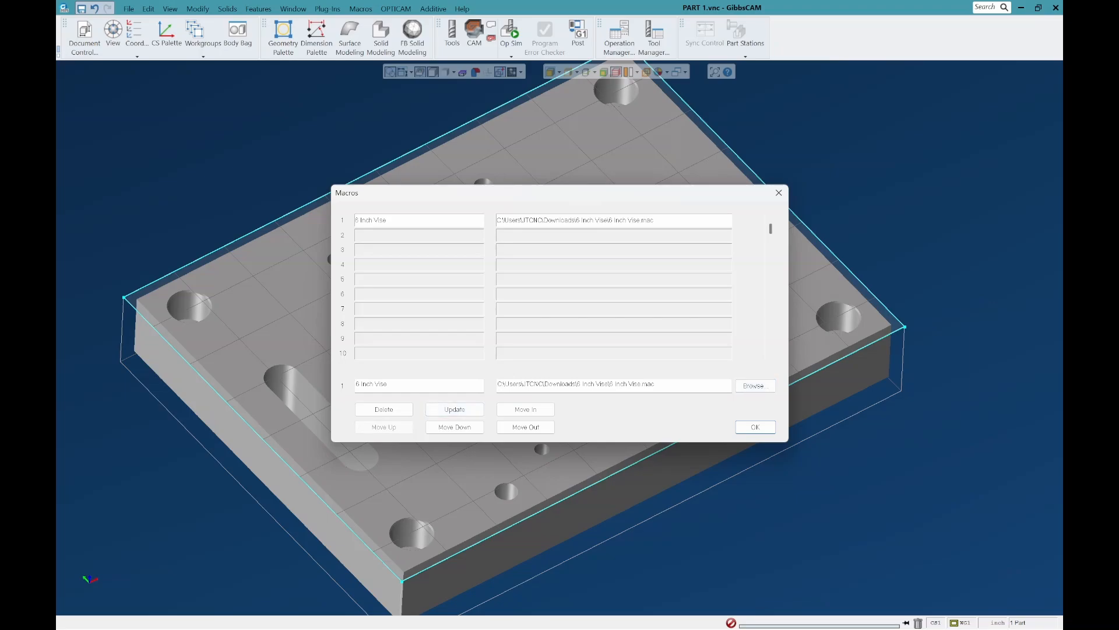
# Step: Register 8 Inch Vise.mac from the 8 Inch Vise folder in Downloads as macro entry 2, accept the list and check the available macros
pyautogui.click(419, 236)
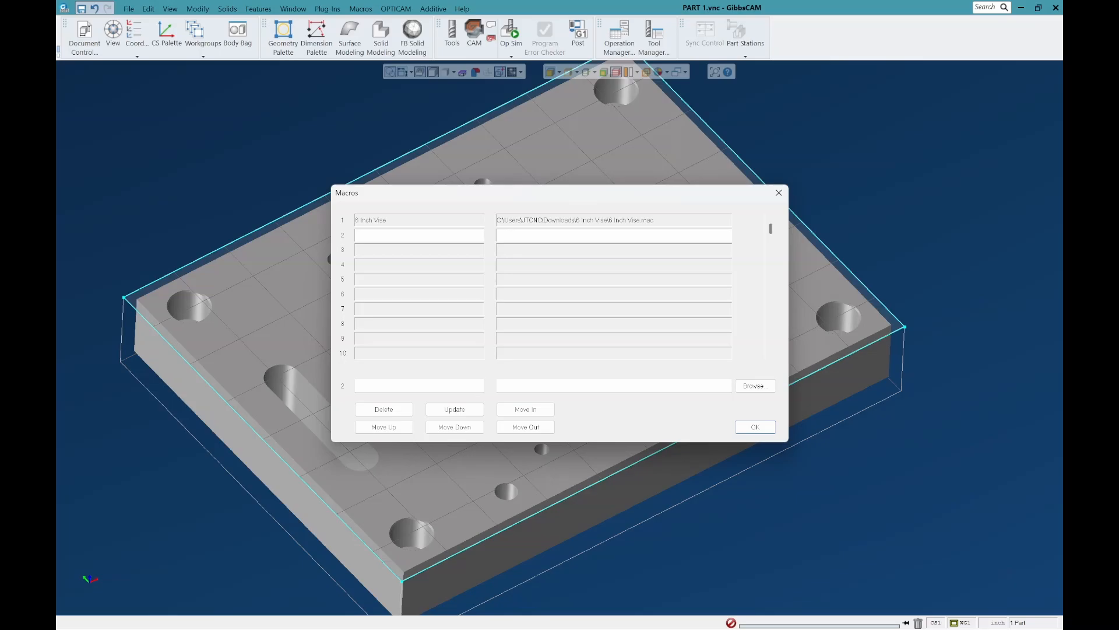
pyautogui.click(755, 385)
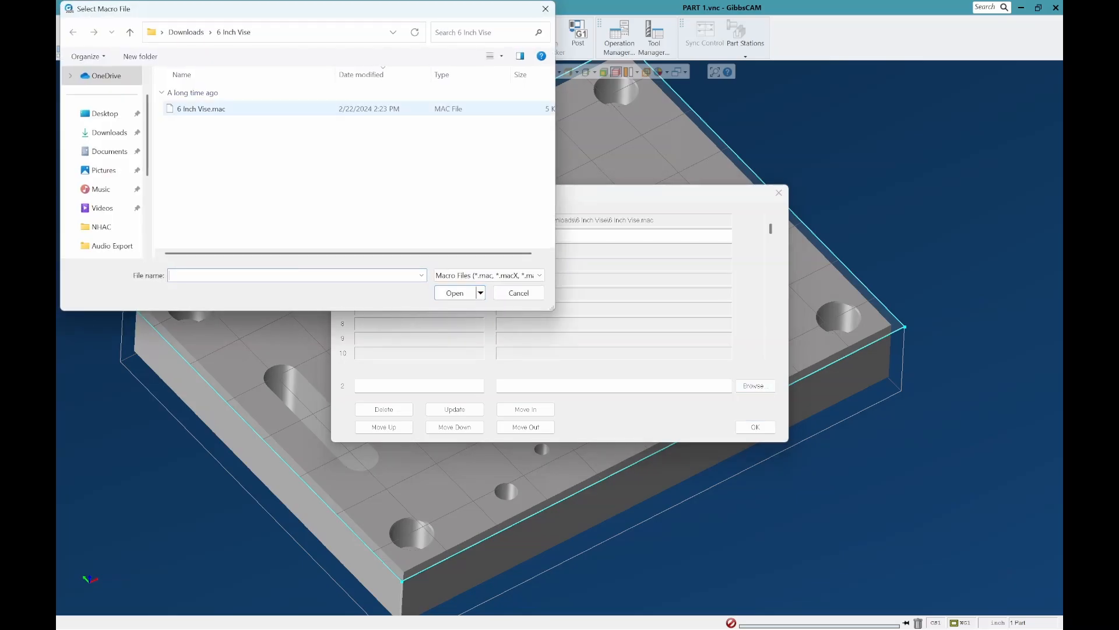
pyautogui.click(129, 32)
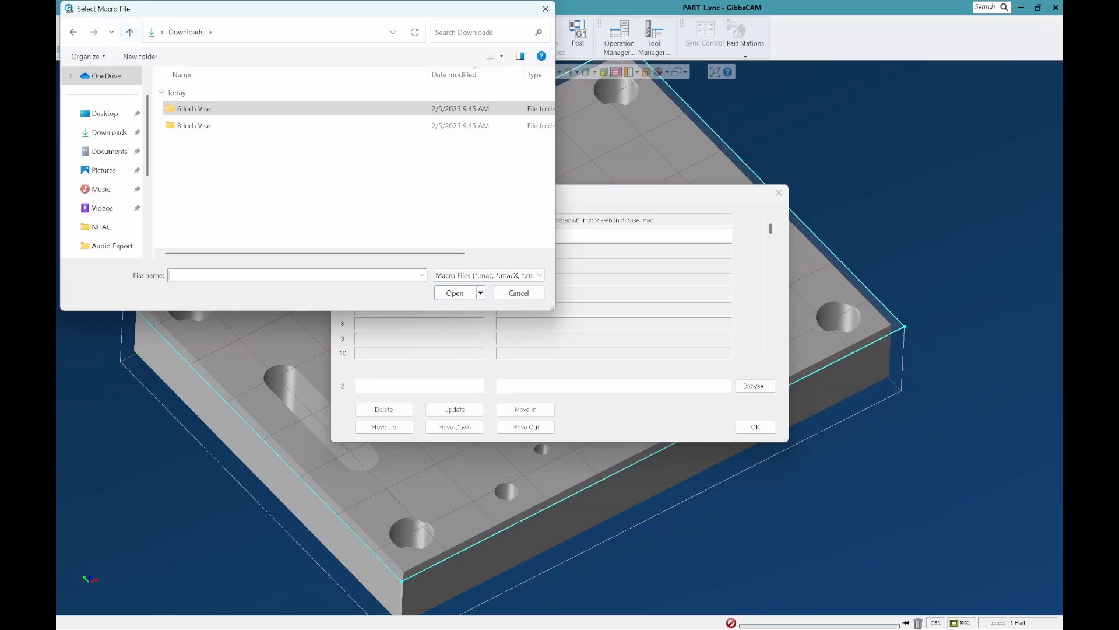
pyautogui.doubleClick(195, 125)
pyautogui.doubleClick(196, 109)
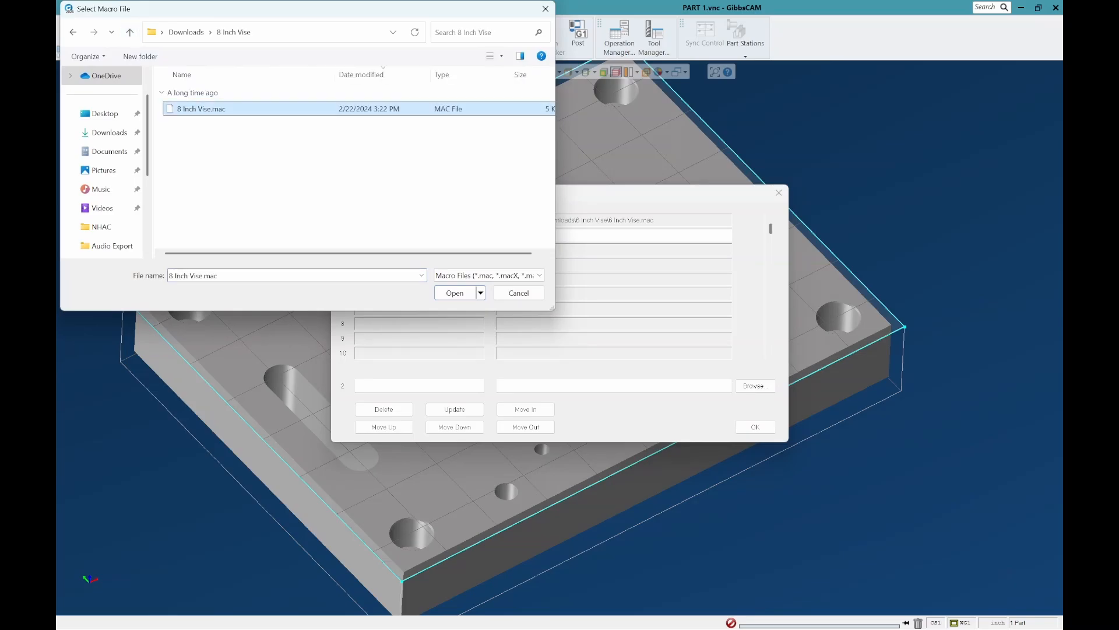
pyautogui.click(454, 409)
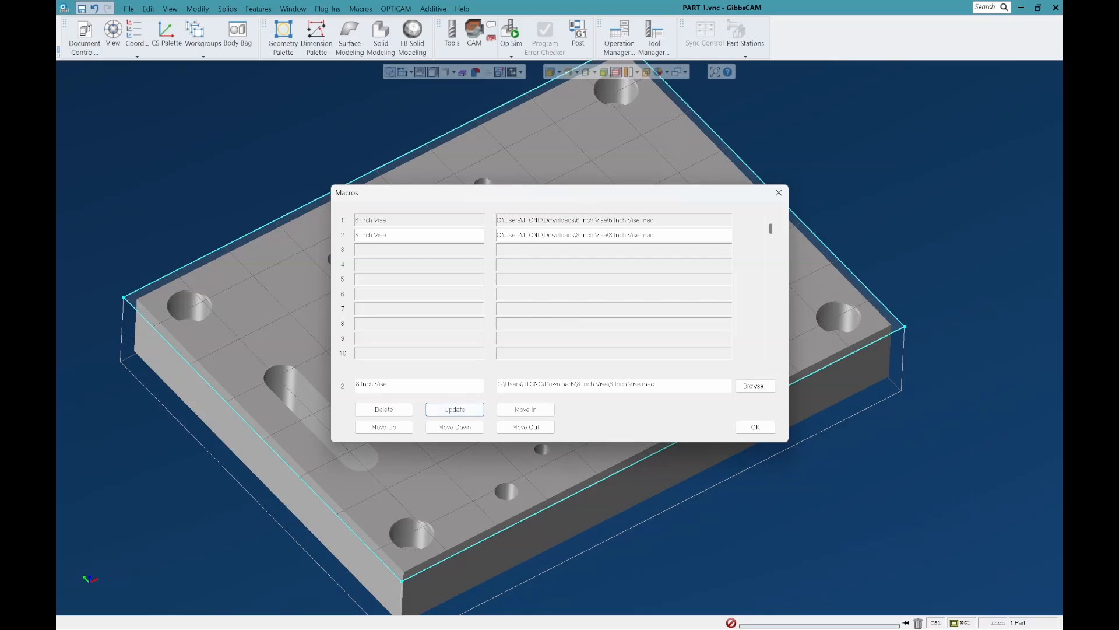
pyautogui.click(755, 427)
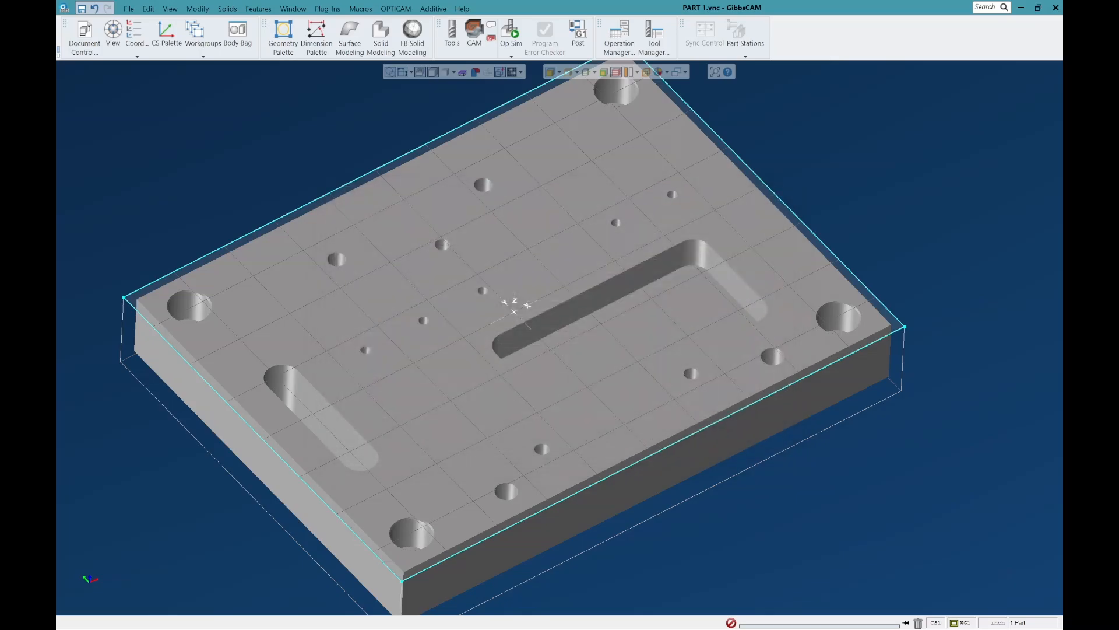
pyautogui.click(360, 8)
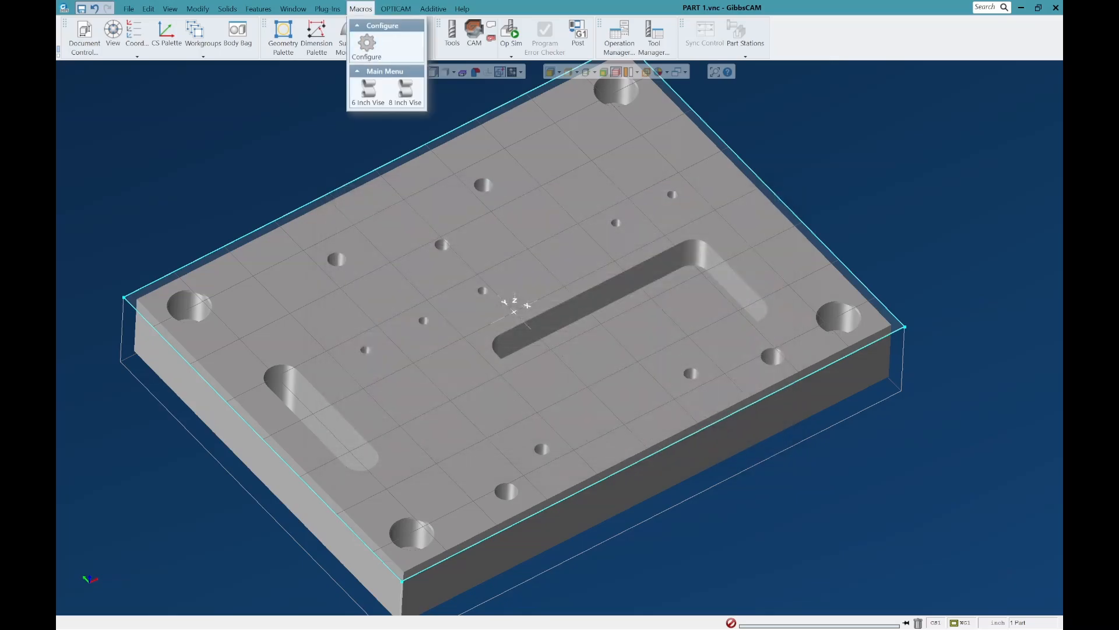
pyautogui.press('Escape')
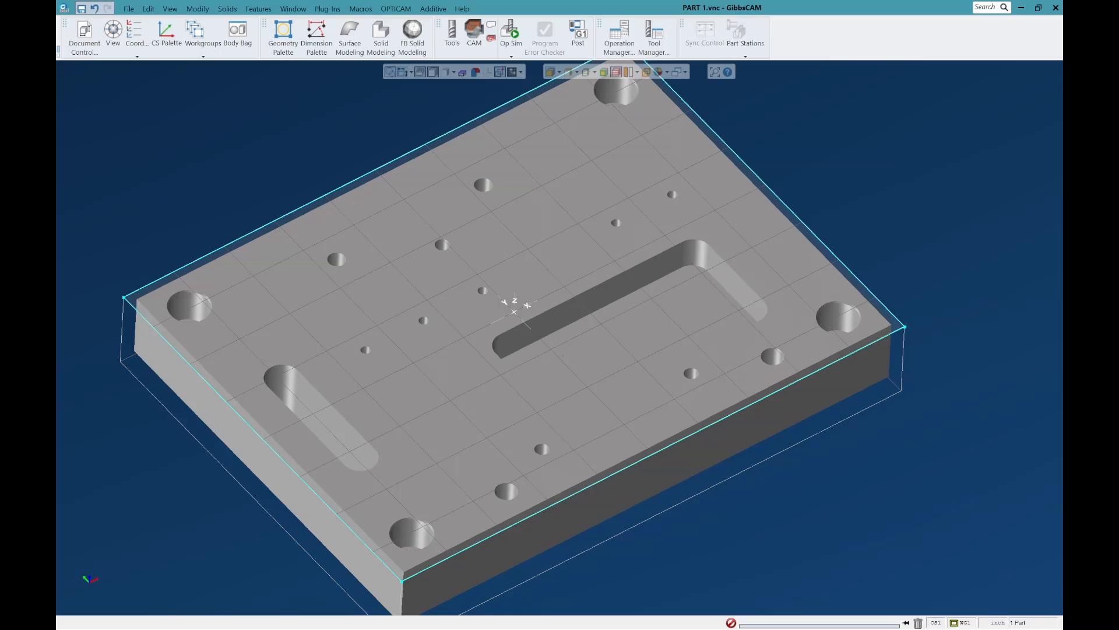
# Step: Run the 6 Inch Vise macro with a specified parallel height and the stock centered in X to import the vise
pyautogui.scroll(-4, 362, 272)
pyautogui.moveTo(363, 271)
pyautogui.mouseDown(button='middle')
pyautogui.moveTo(348, 231)
pyautogui.moveTo(369, 260)
pyautogui.mouseUp(button='middle')
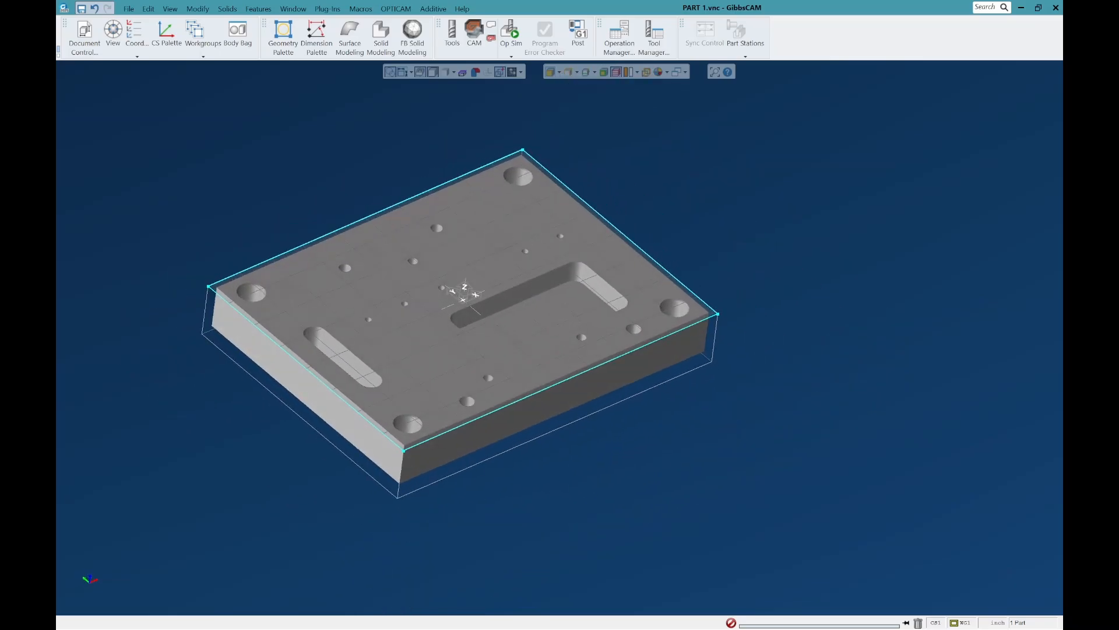
pyautogui.click(361, 8)
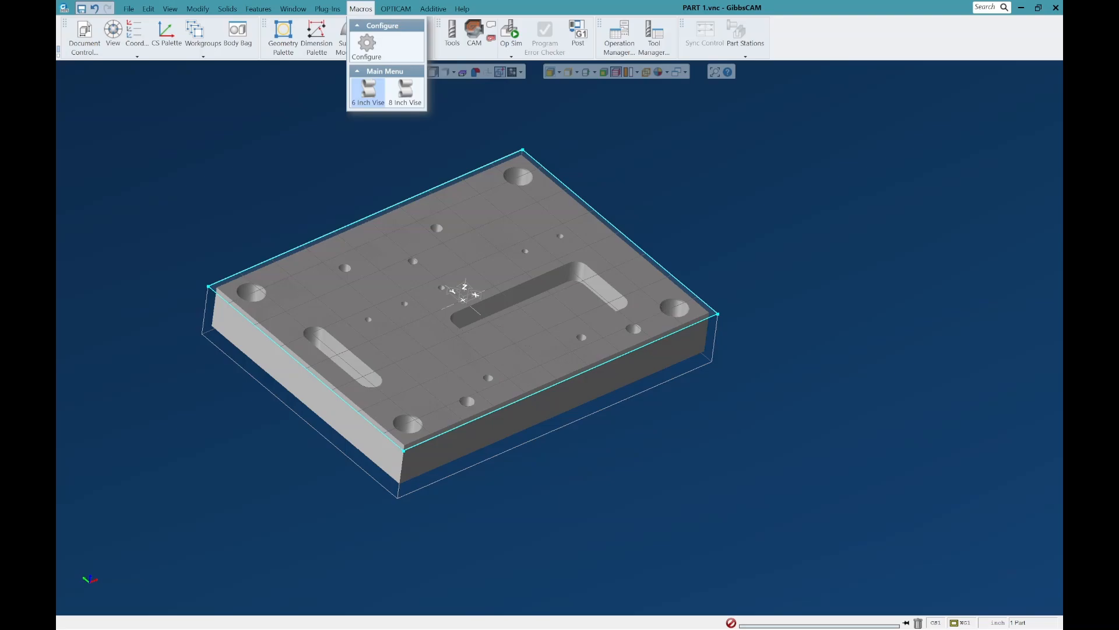
pyautogui.click(369, 90)
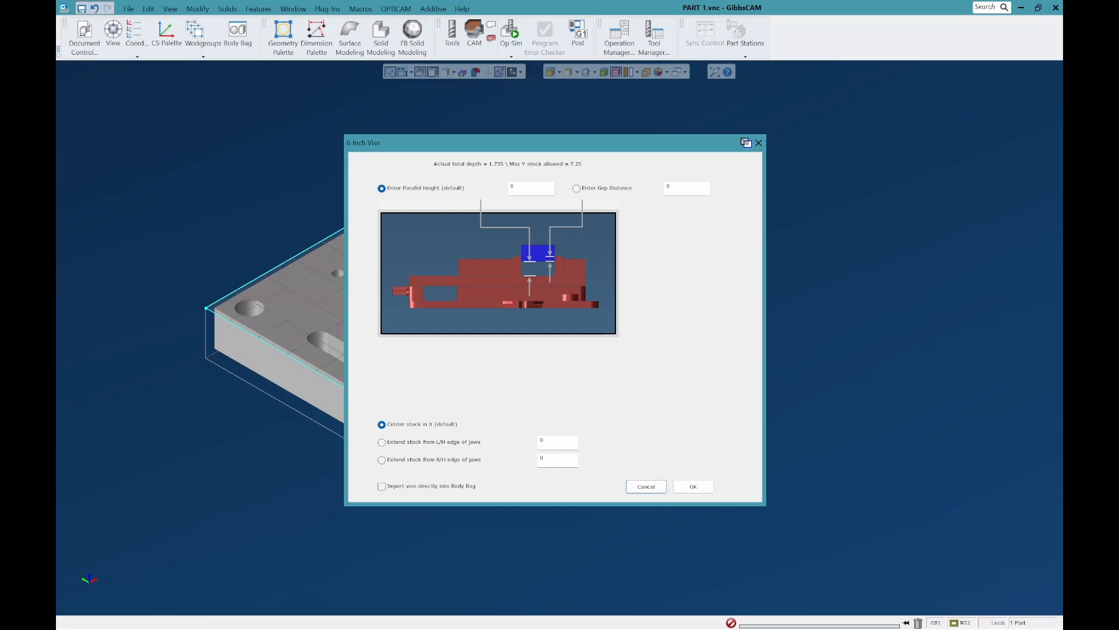
pyautogui.doubleClick(513, 186)
pyautogui.doubleClick(514, 186)
pyautogui.write('1.625')
pyautogui.doubleClick(523, 186)
pyautogui.write('1.')
pyautogui.doubleClick(519, 186)
pyautogui.click(693, 486)
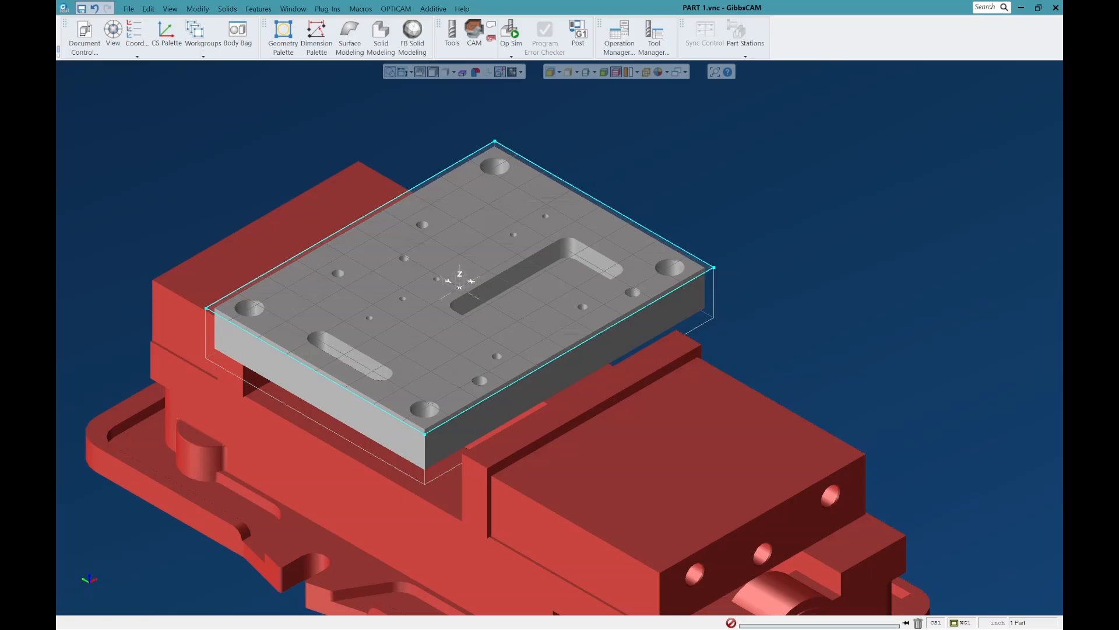
# Step: Examine the stock outline in the vise jaws from the front, placing the PART body in the Body Bag and returning it
pyautogui.click(110, 570)
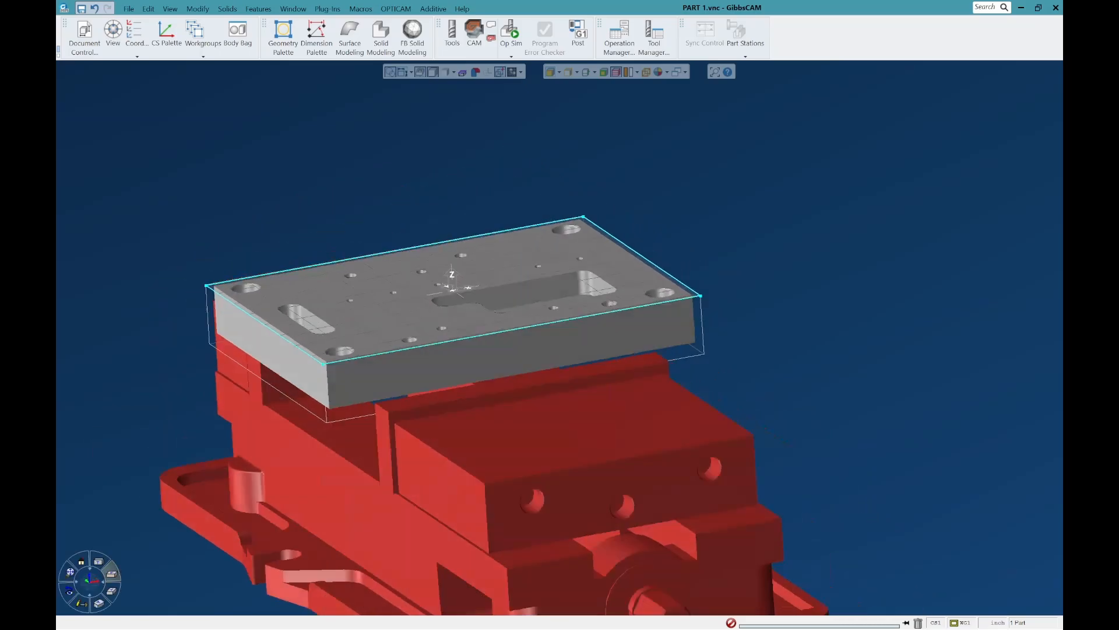
pyautogui.doubleClick(447, 318)
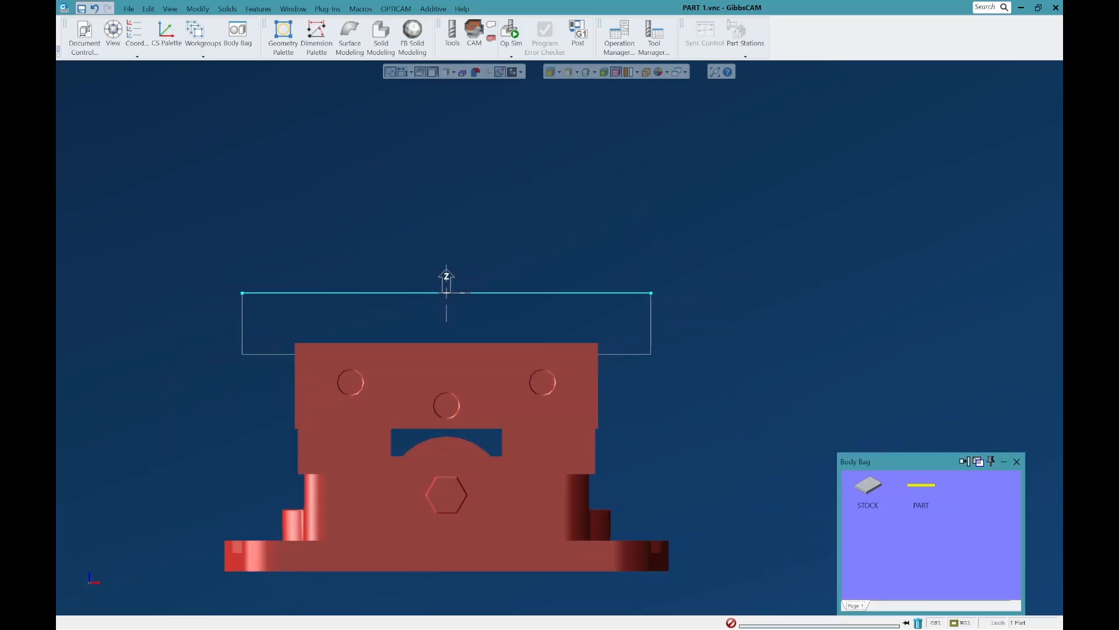
pyautogui.doubleClick(921, 485)
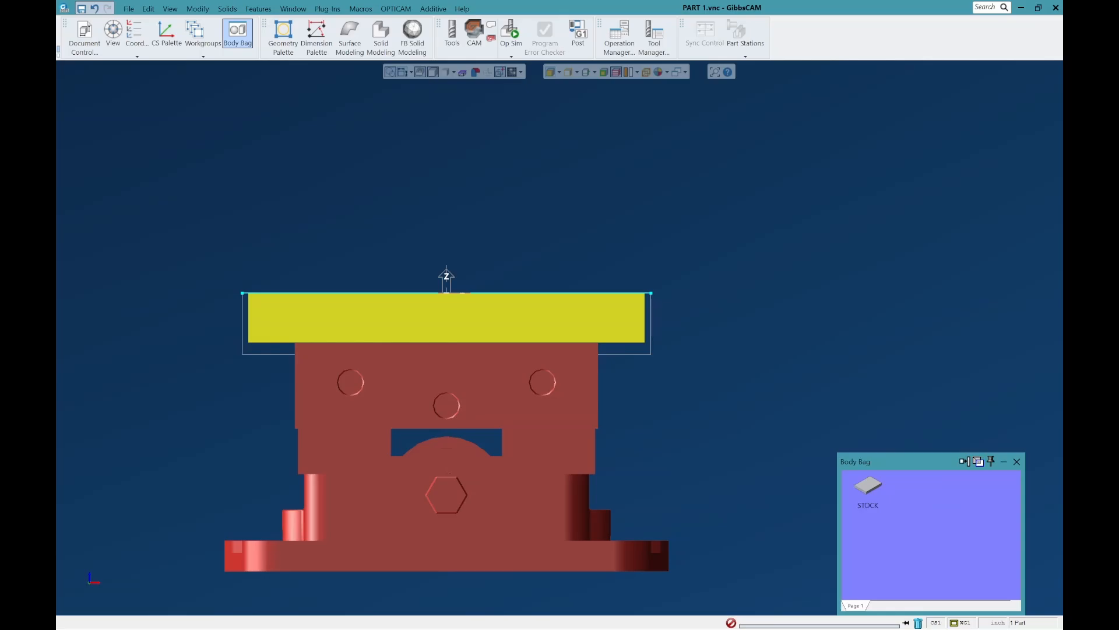
# Step: Examine how the part body sits relative to the 6-inch vise jaws from the front and in tilted views
pyautogui.scroll(8, 326, 362)
pyautogui.scroll(3, 232, 315)
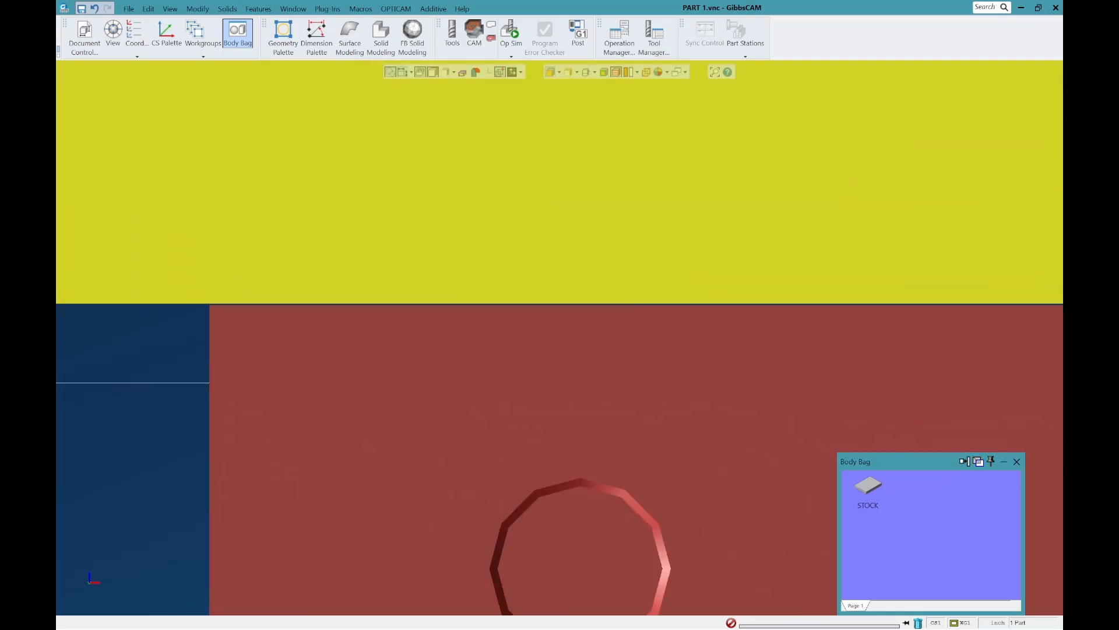
pyautogui.scroll(-8, 251, 302)
pyautogui.moveTo(299, 302); pyautogui.dragTo(491, 300, button='middle')
pyautogui.scroll(-2, 387, 327)
pyautogui.scroll(-2, 600, 301)
pyautogui.moveTo(601, 300); pyautogui.dragTo(513, 344, button='middle')
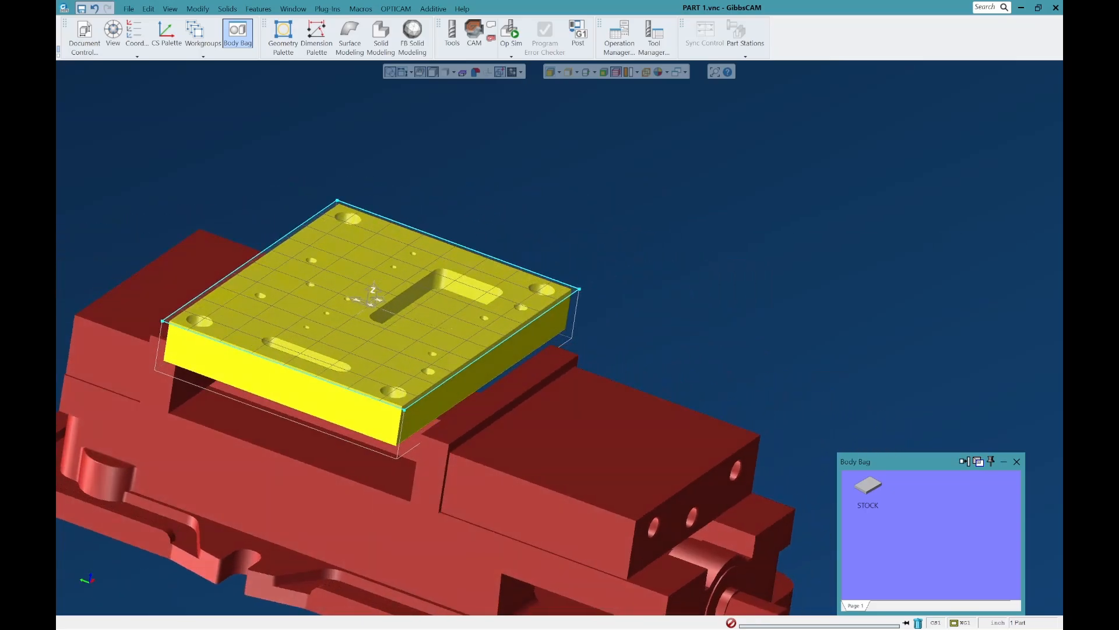
pyautogui.scroll(-1, 513, 344)
pyautogui.scroll(2, 420, 490)
pyautogui.moveTo(419, 490); pyautogui.dragTo(356, 481, button='middle')
pyautogui.scroll(1, 356, 481)
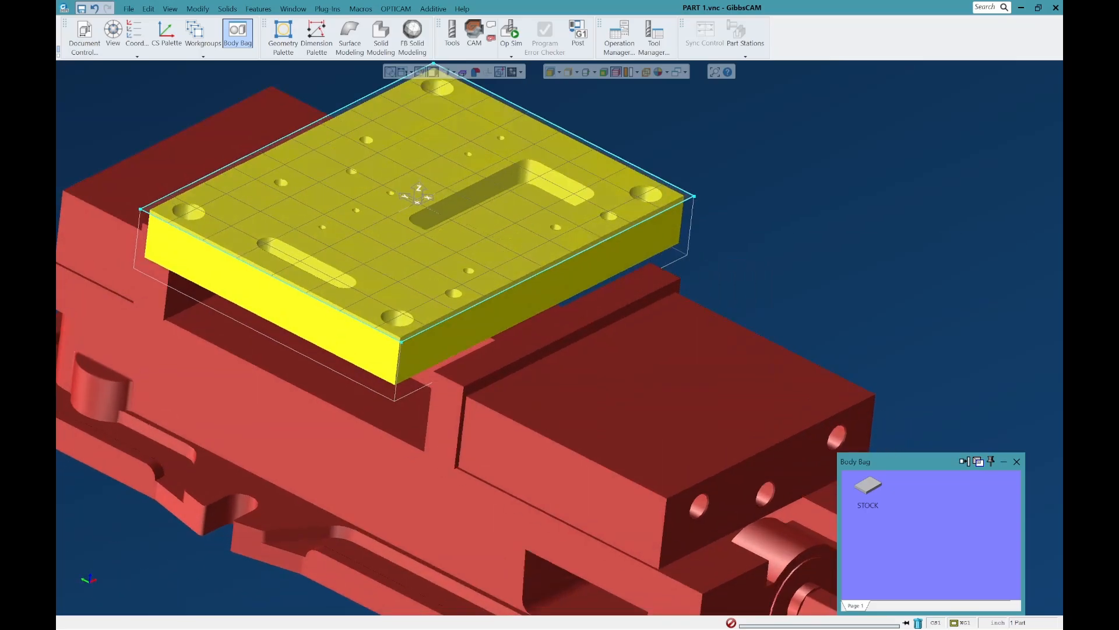
# Step: Bring the STOCK body out of the Body Bag into the 6-inch vise and clear the selection
pyautogui.click(555, 325)
pyautogui.click(539, 292)
pyautogui.click(555, 326)
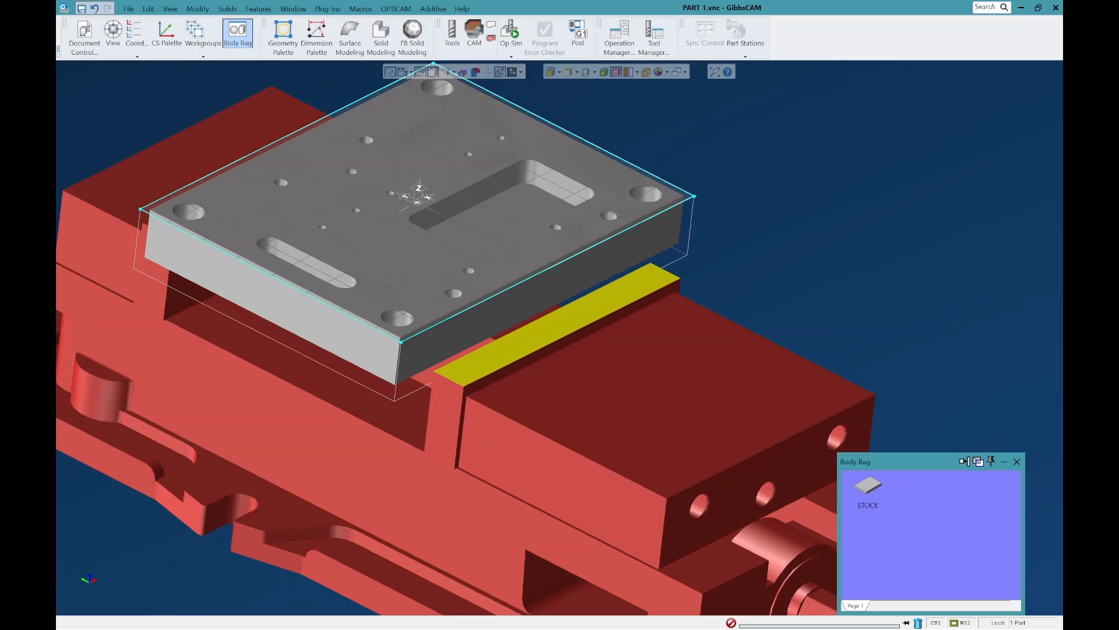
pyautogui.doubleClick(868, 485)
pyautogui.hotkey('ctrl', 'd')
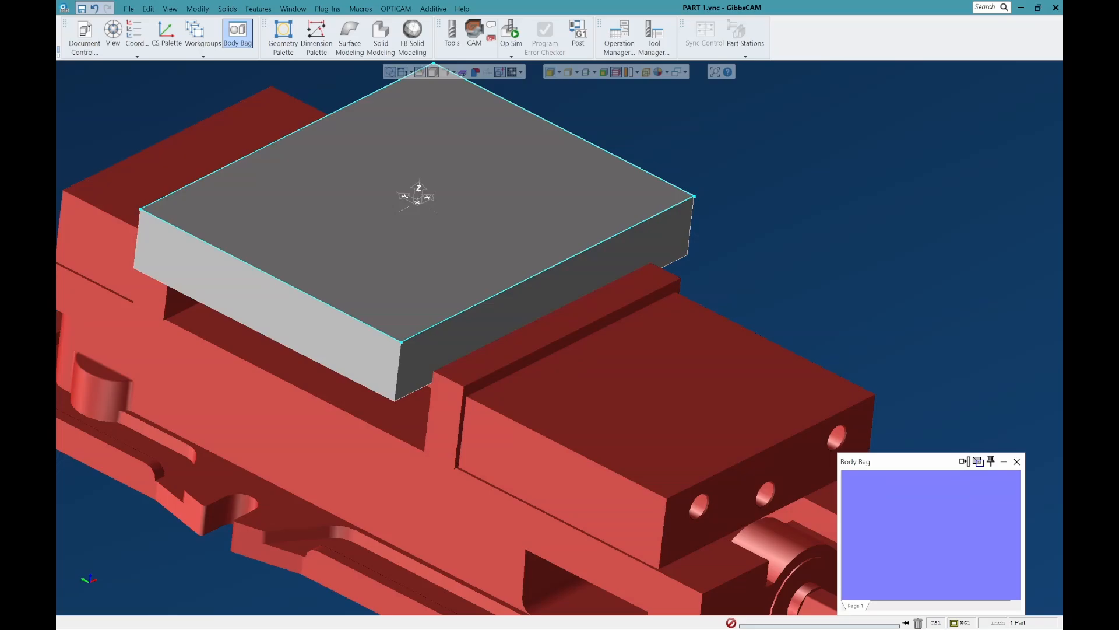
# Step: Examine from several angles how the solid stock is held between the 6-inch vise jaws
pyautogui.scroll(3, 450, 398)
pyautogui.moveTo(450, 398); pyautogui.dragTo(429, 335, button='middle')
pyautogui.scroll(-4, 563, 326)
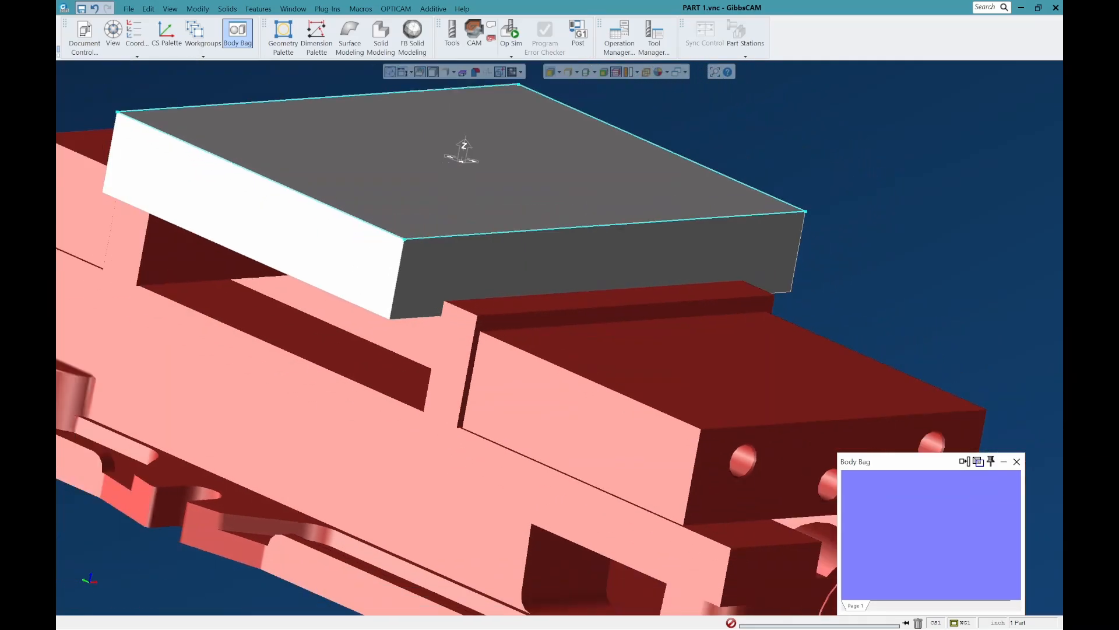
pyautogui.moveTo(562, 326); pyautogui.dragTo(504, 370, button='middle')
pyautogui.scroll(2, 504, 237)
pyautogui.scroll(-3, 446, 315)
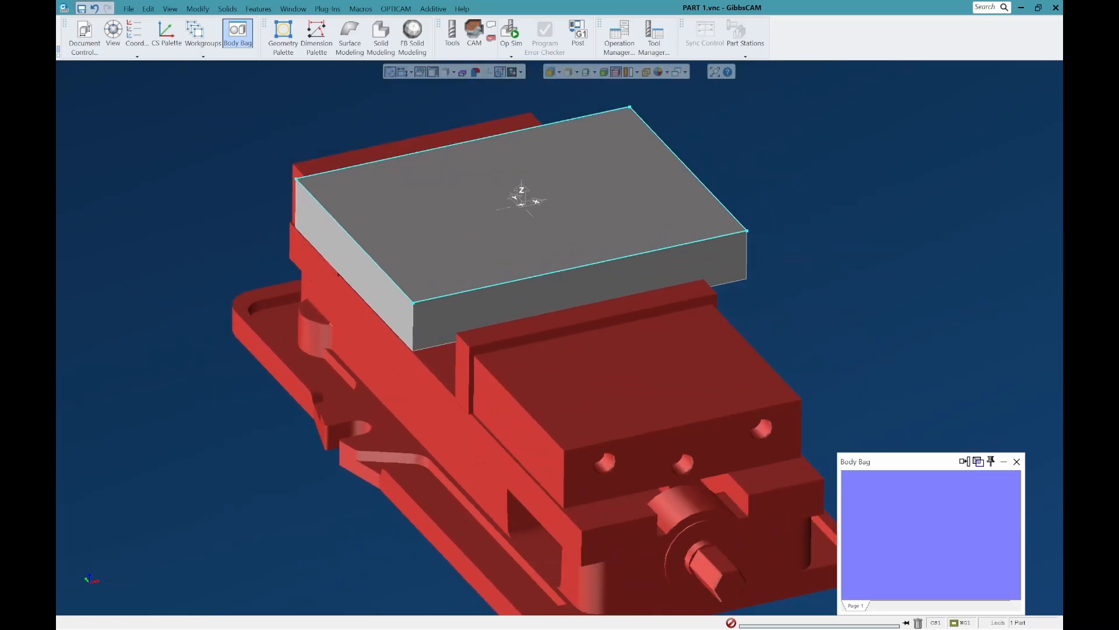
pyautogui.scroll(3, 463, 297)
pyautogui.scroll(-4, 392, 290)
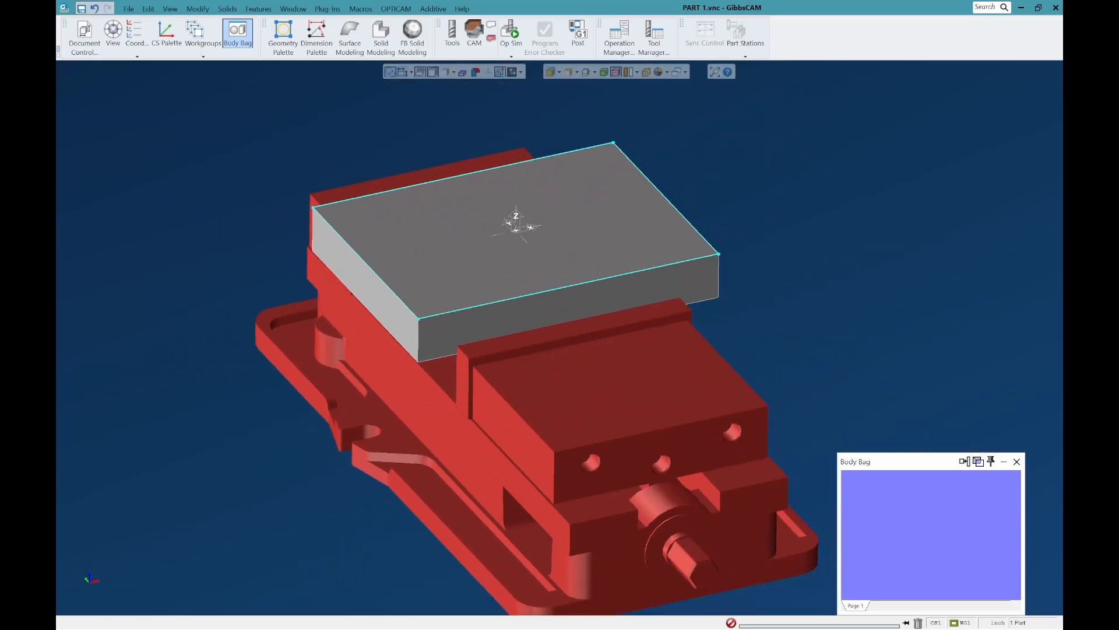
pyautogui.scroll(4, 425, 241)
pyautogui.moveTo(443, 291); pyautogui.dragTo(508, 230, button='middle')
pyautogui.scroll(-3, 484, 379)
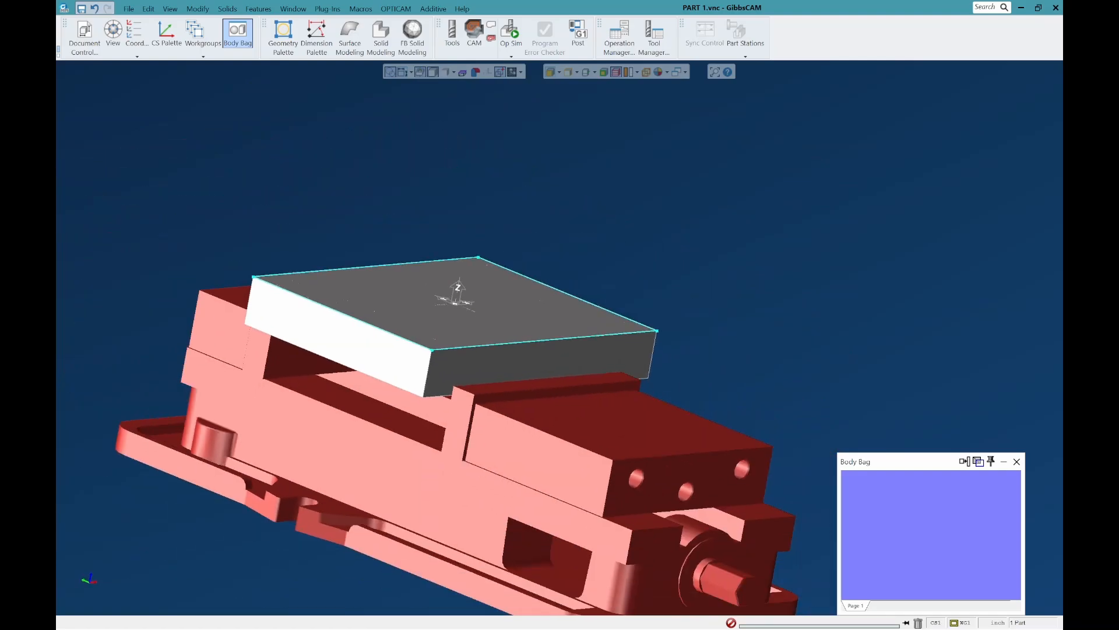
pyautogui.scroll(3, 484, 379)
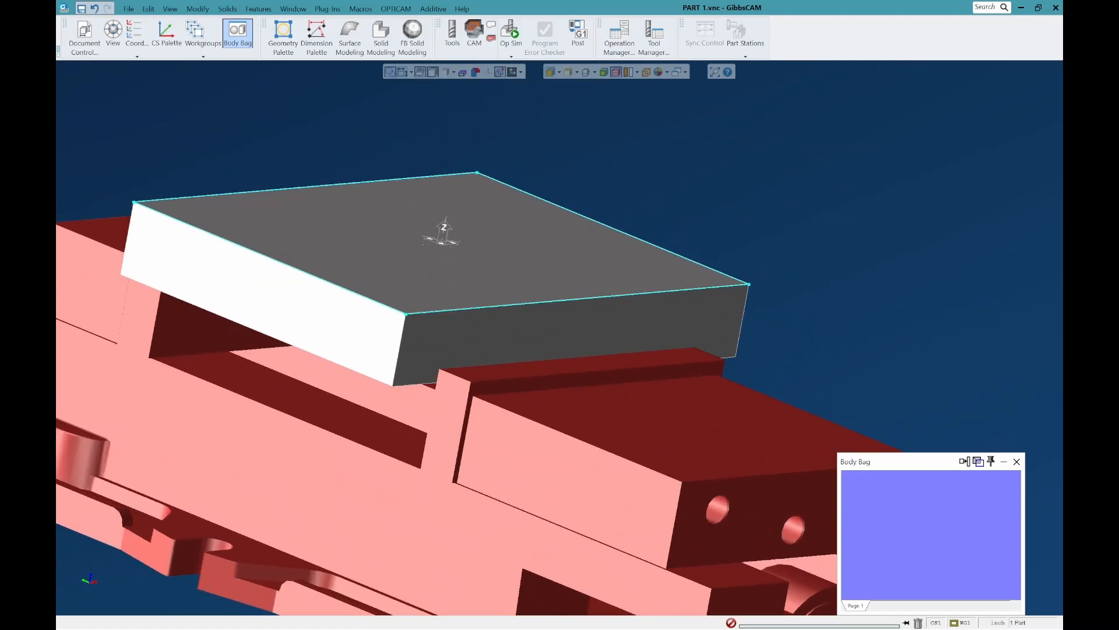
# Step: Store the STOCK and PART bodies in the Body Bag and delete the 6-inch vise together with the rectangular outline geometry
pyautogui.doubleClick(274, 297)
pyautogui.doubleClick(274, 298)
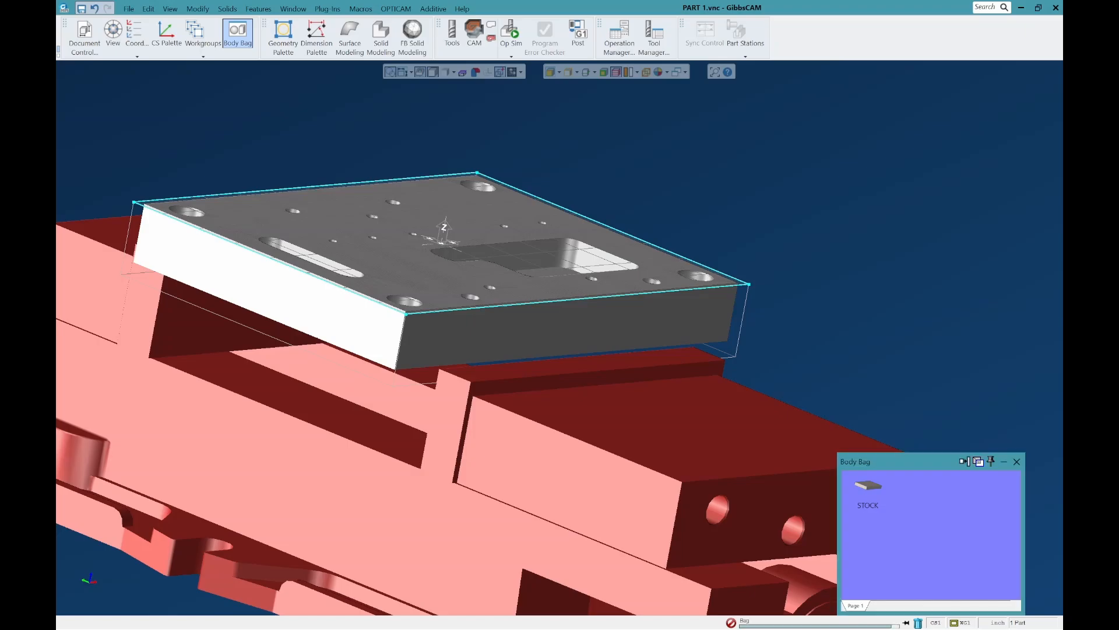
pyautogui.click(1017, 462)
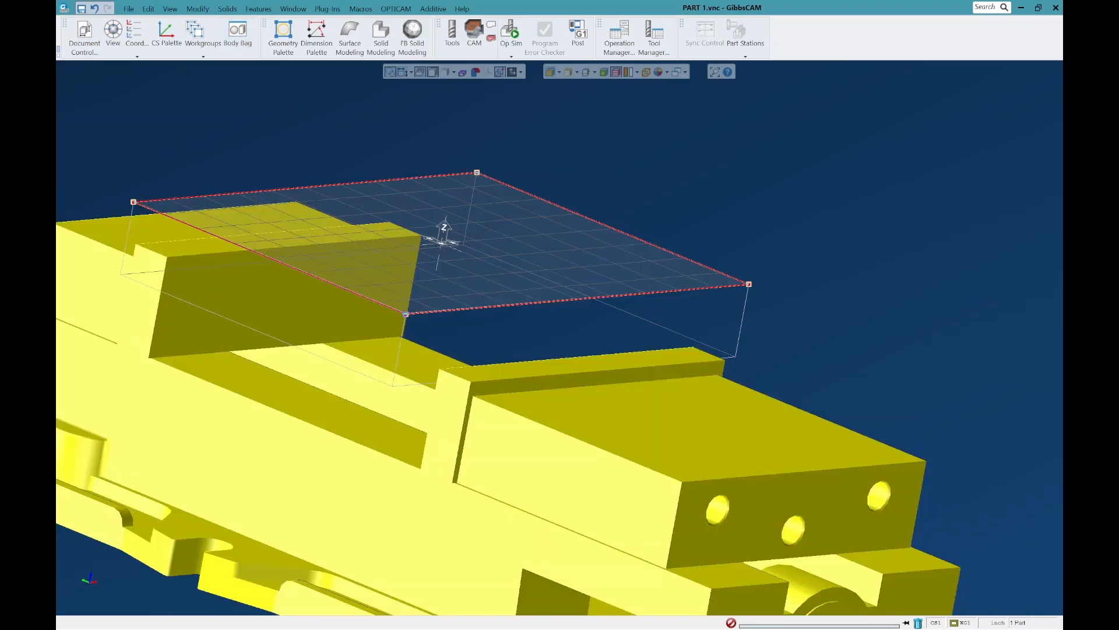
pyautogui.press('Delete')
pyautogui.click(516, 338)
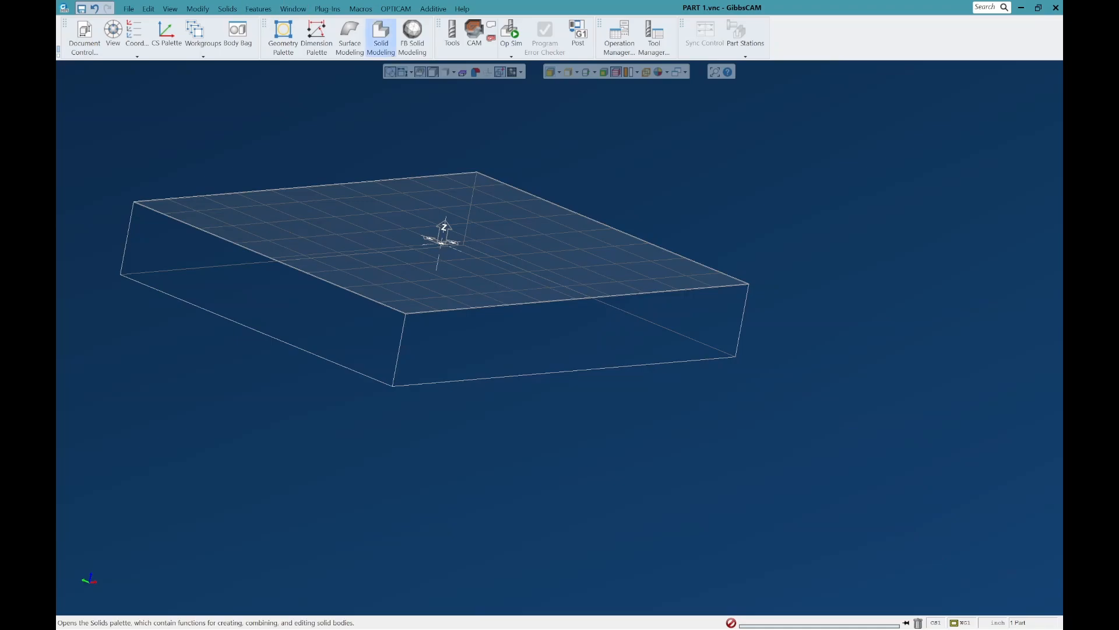
# Step: Import the vise again with the 6 Inch Vise macro, using a parallel height of 1.625 and the stock centered in X
pyautogui.click(361, 9)
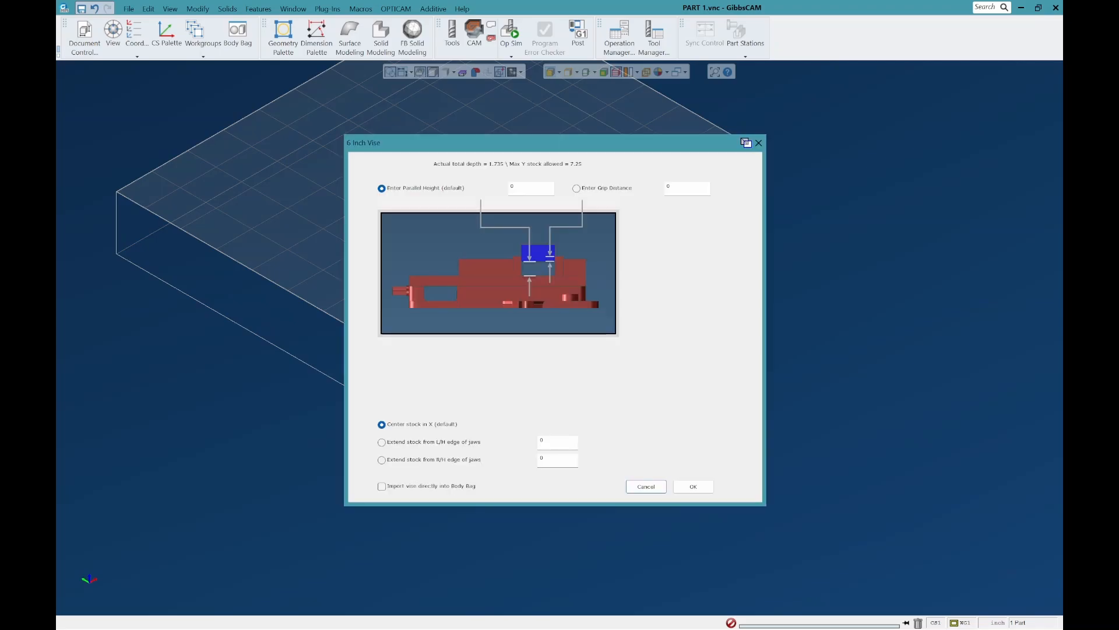
pyautogui.click(515, 188)
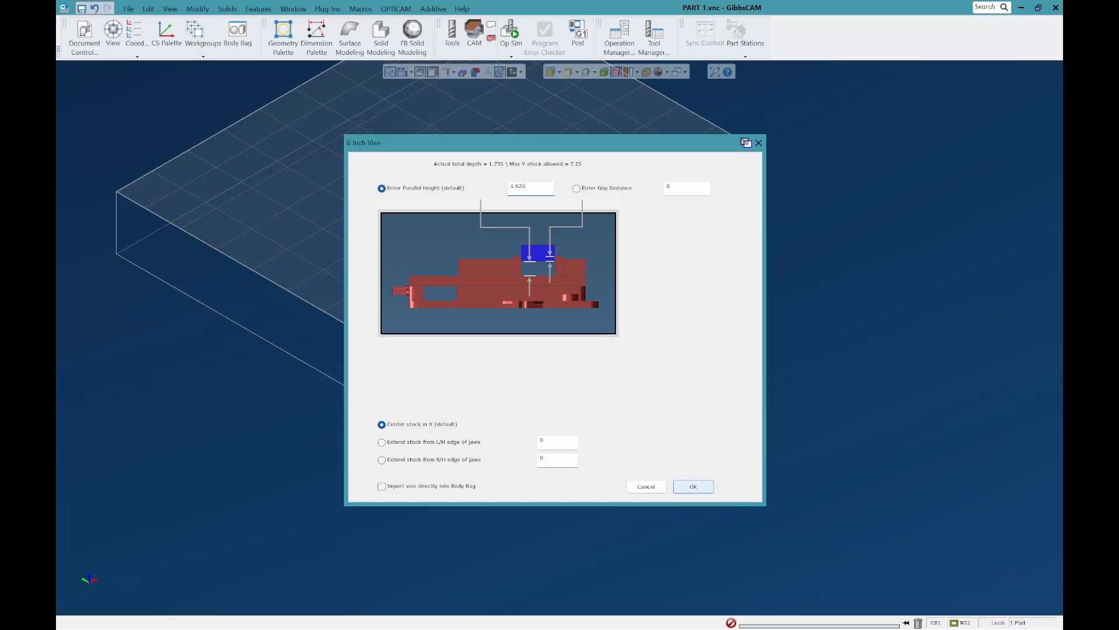
pyautogui.click(693, 486)
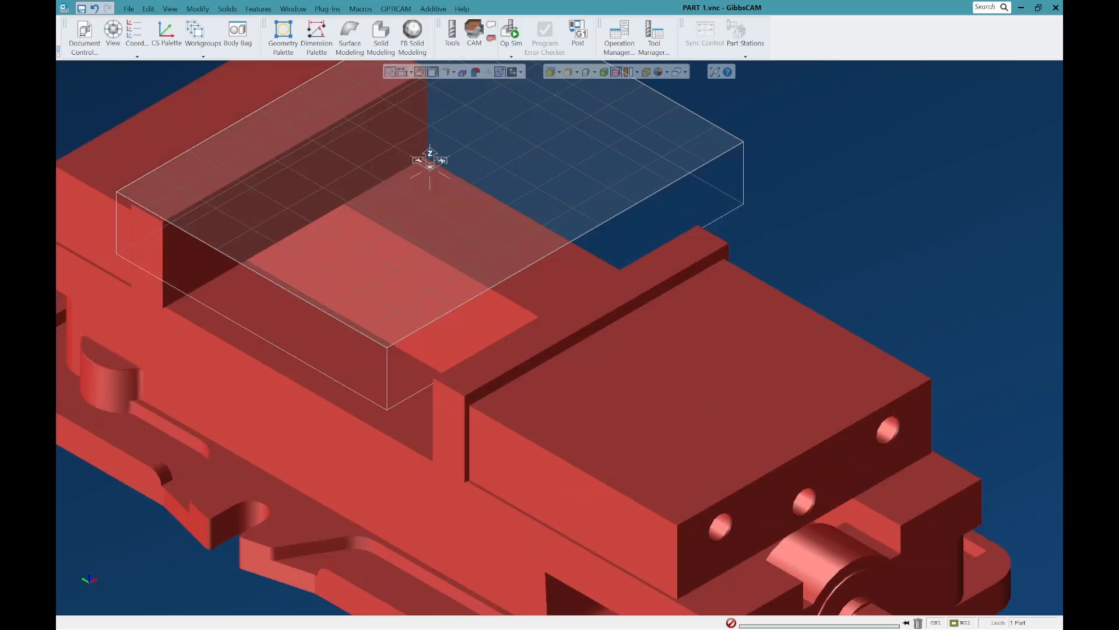
# Step: Bring the PART body out of the Body Bag and examine its height above the vise jaws from the front and at an angle
pyautogui.click(237, 35)
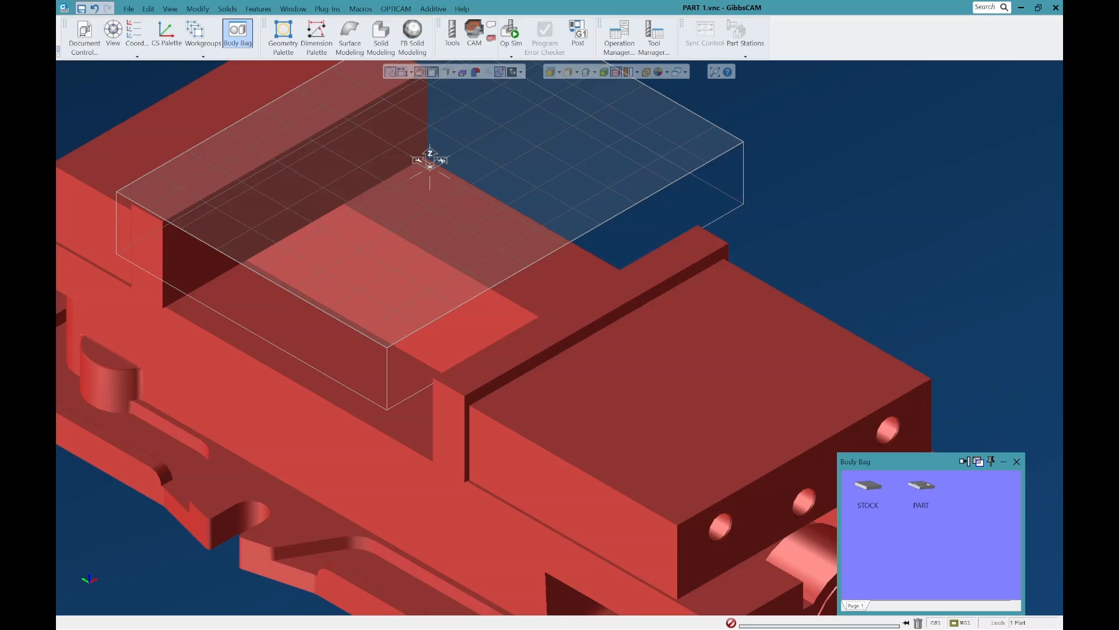
pyautogui.doubleClick(921, 486)
pyautogui.click(186, 580)
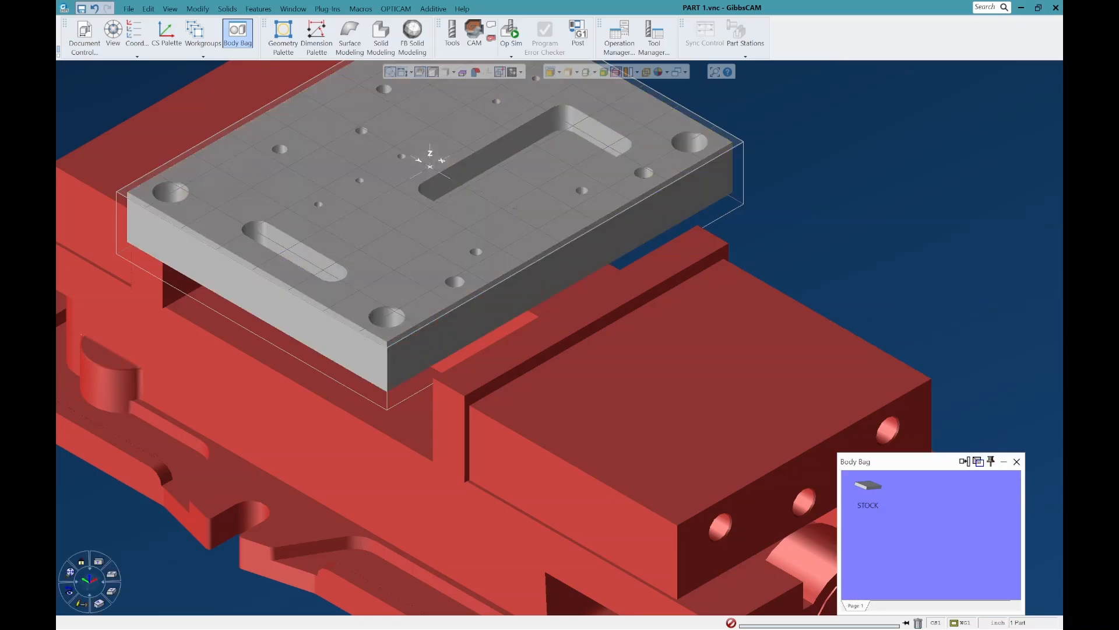
pyautogui.click(111, 574)
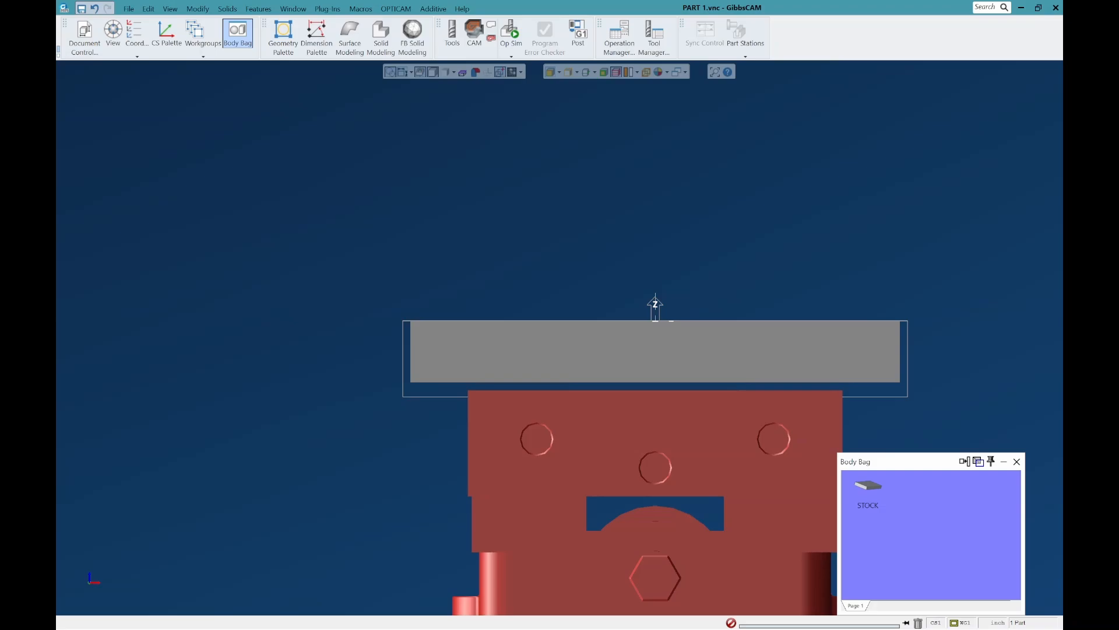
pyautogui.moveTo(367, 329); pyautogui.dragTo(443, 373, button='middle')
pyautogui.scroll(-3, 443, 373)
pyautogui.scroll(4, 548, 373)
pyautogui.moveTo(548, 373); pyautogui.dragTo(585, 399, button='middle')
# Step: Return the PART body to the Body Bag and delete the 6-inch vise
pyautogui.doubleClick(574, 280)
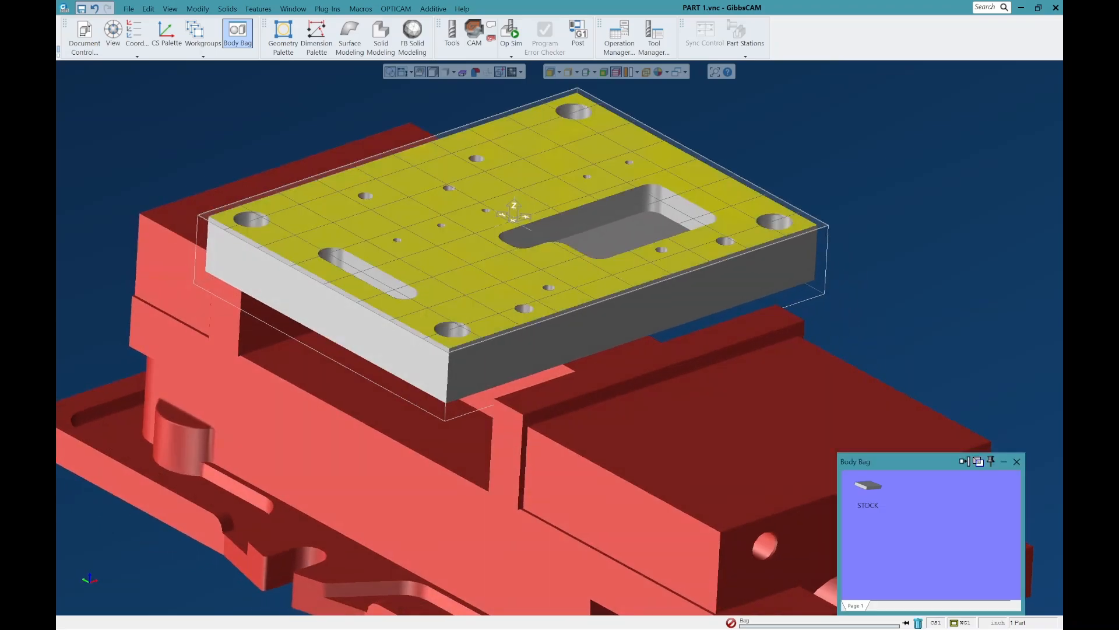
pyautogui.click(1017, 461)
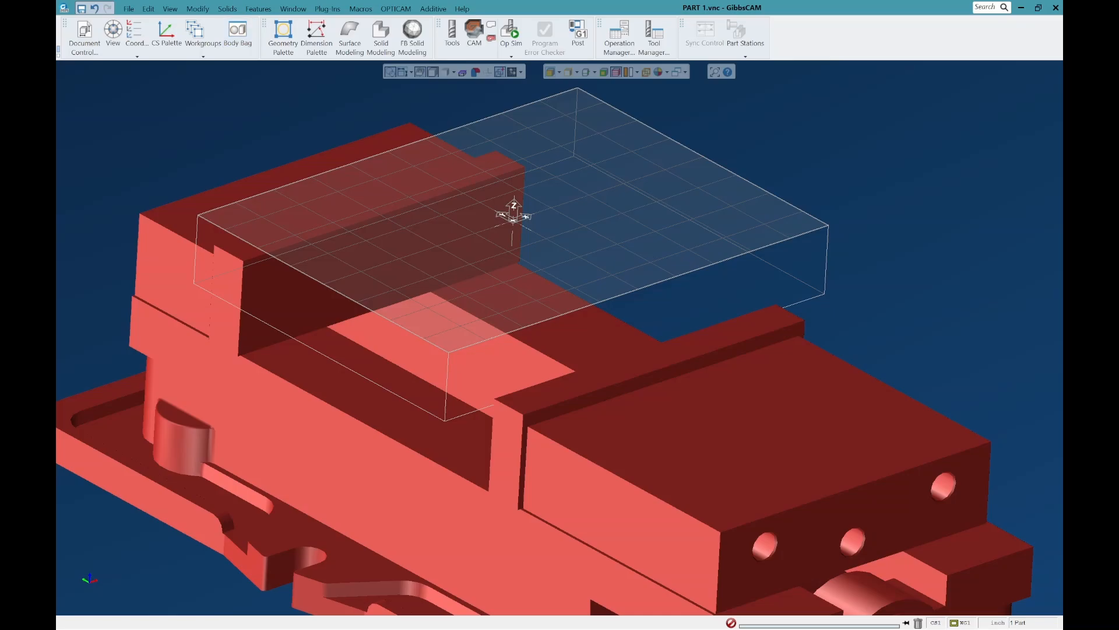
pyautogui.click(758, 426)
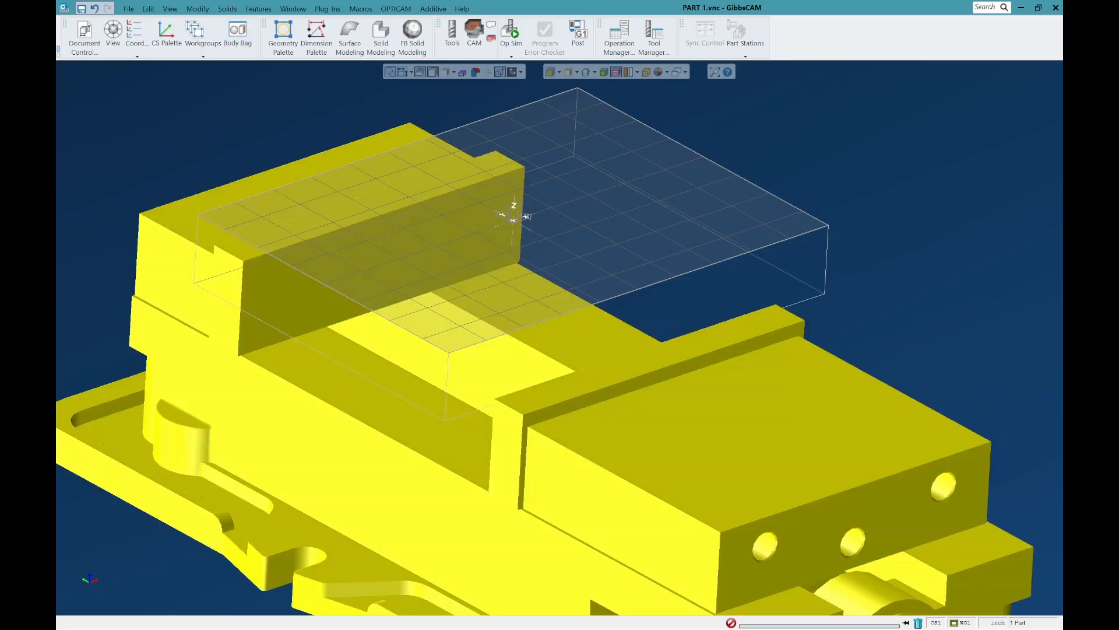
pyautogui.press('Delete')
pyautogui.press('Return')
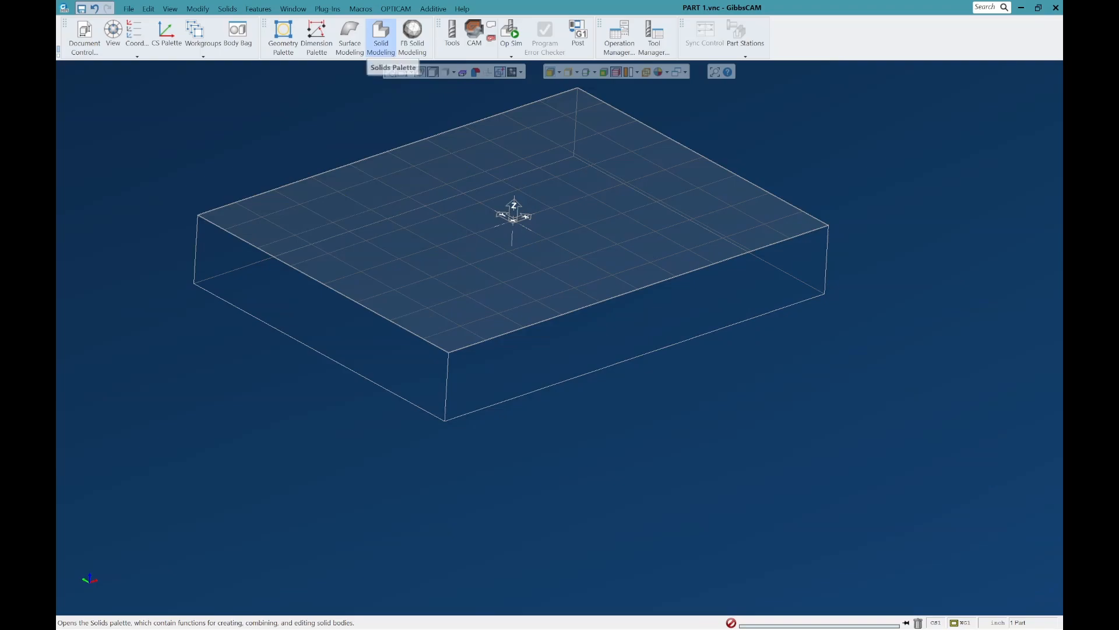
# Step: Run the 8 Inch Vise macro with a specified parallel height and the stock centered in X to import the vise
pyautogui.click(361, 9)
pyautogui.click(405, 92)
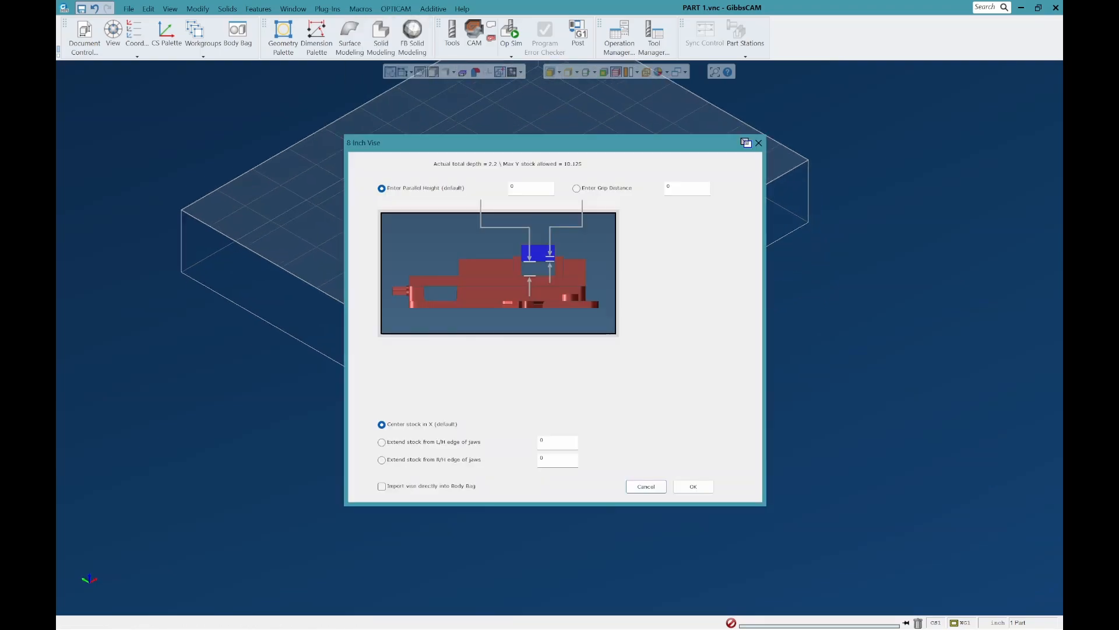
pyautogui.doubleClick(513, 187)
pyautogui.click(693, 486)
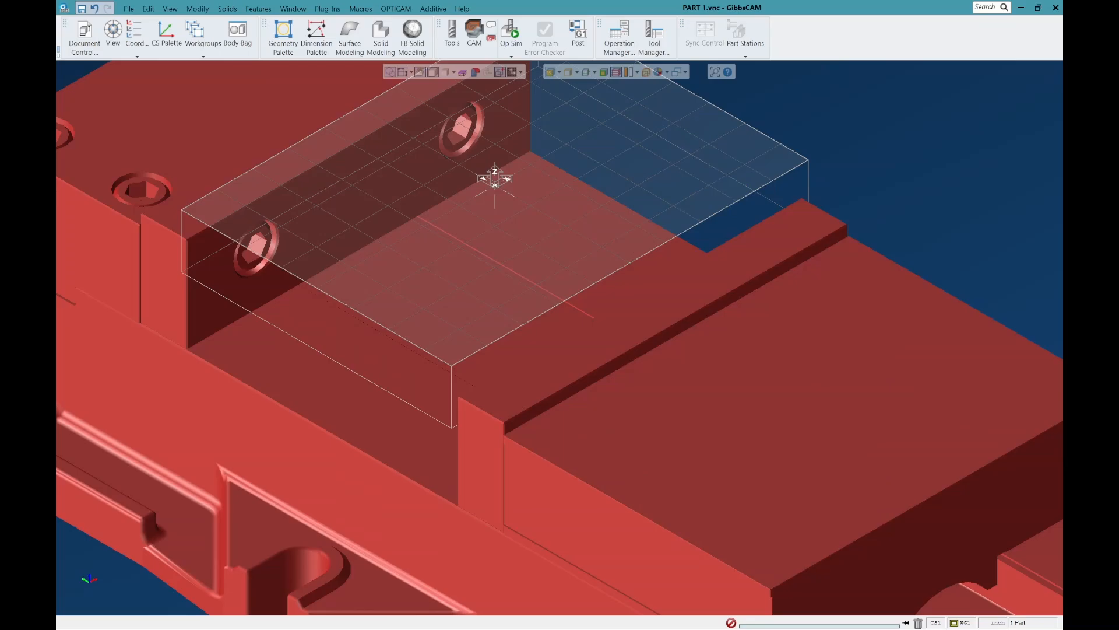
pyautogui.scroll(-3, 653, 369)
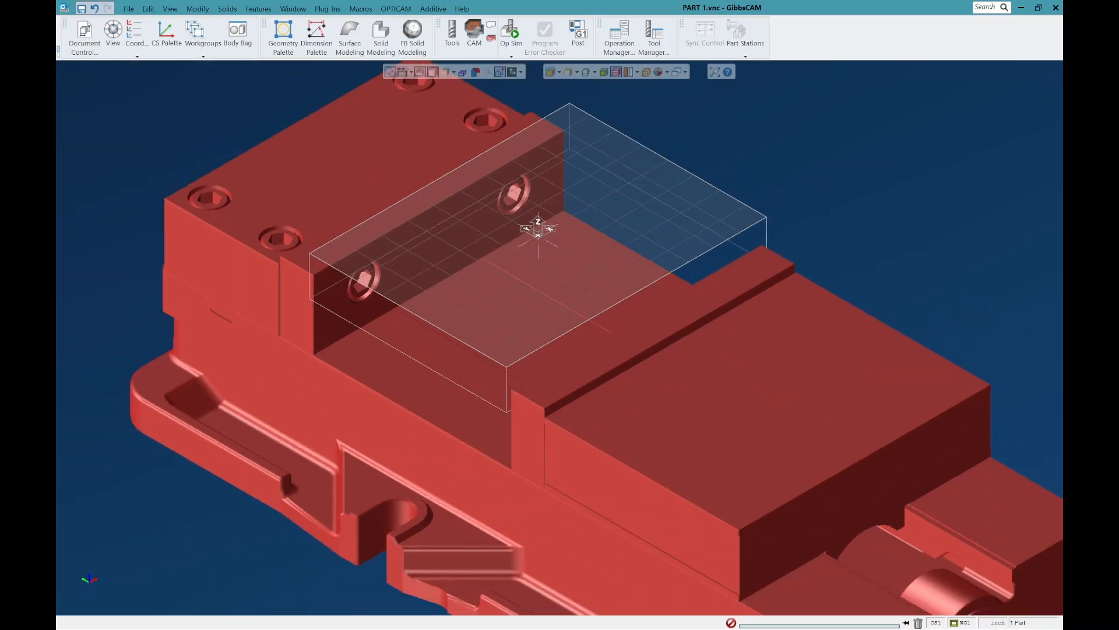
# Step: Bring the STOCK body out of the Body Bag and inspect how the 8-inch vise jaws grip it from the side
pyautogui.click(238, 33)
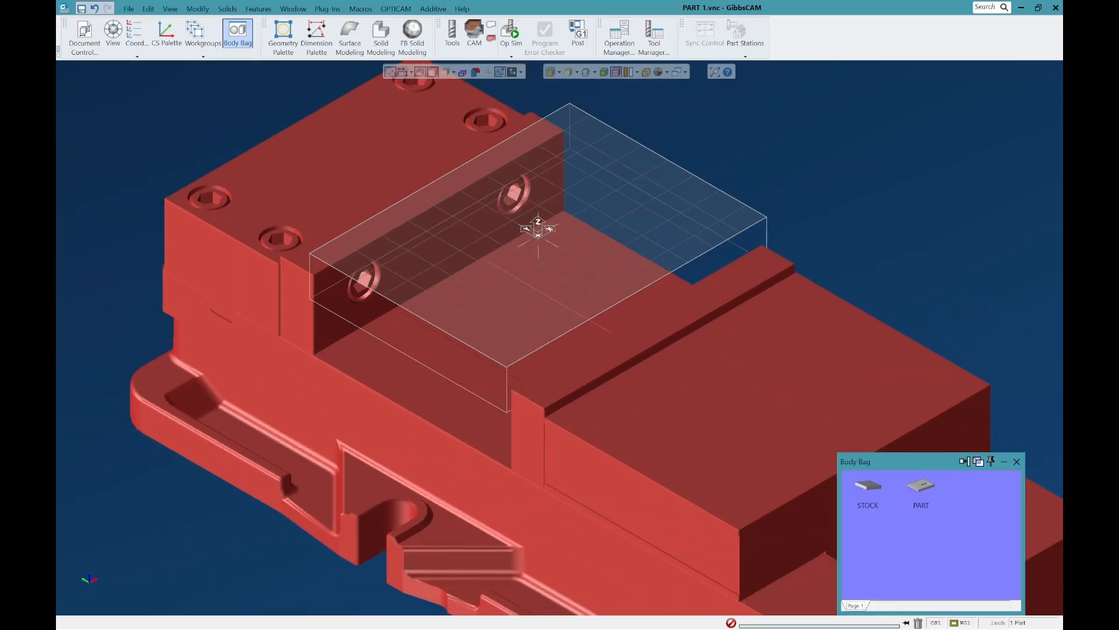
pyautogui.doubleClick(869, 486)
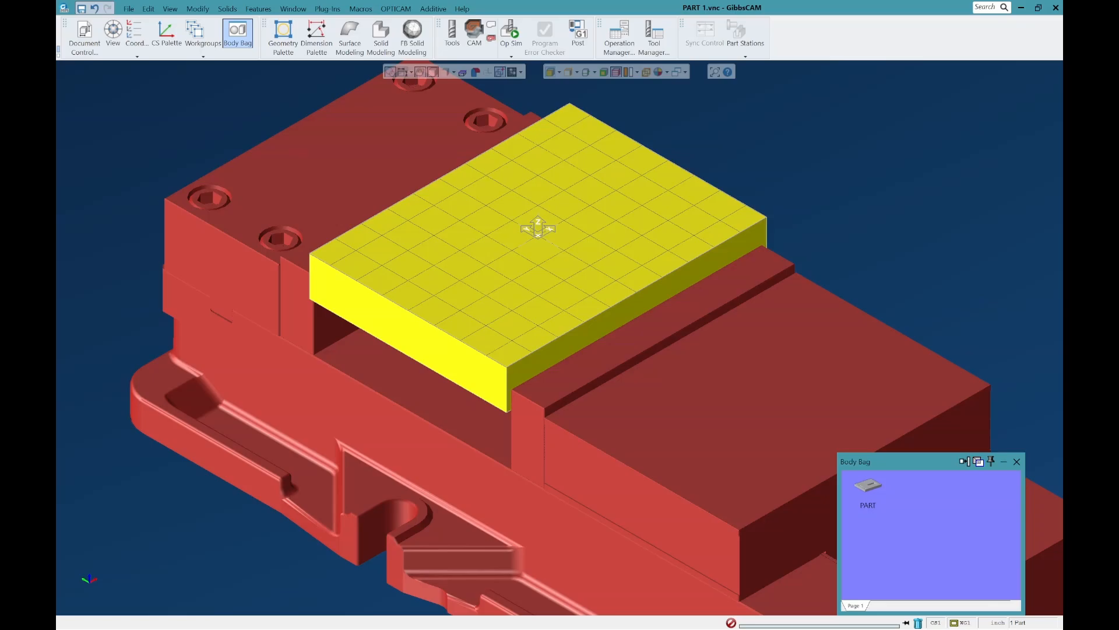
pyautogui.scroll(3, 531, 408)
pyautogui.moveTo(545, 75); pyautogui.dragTo(473, 104, button='middle')
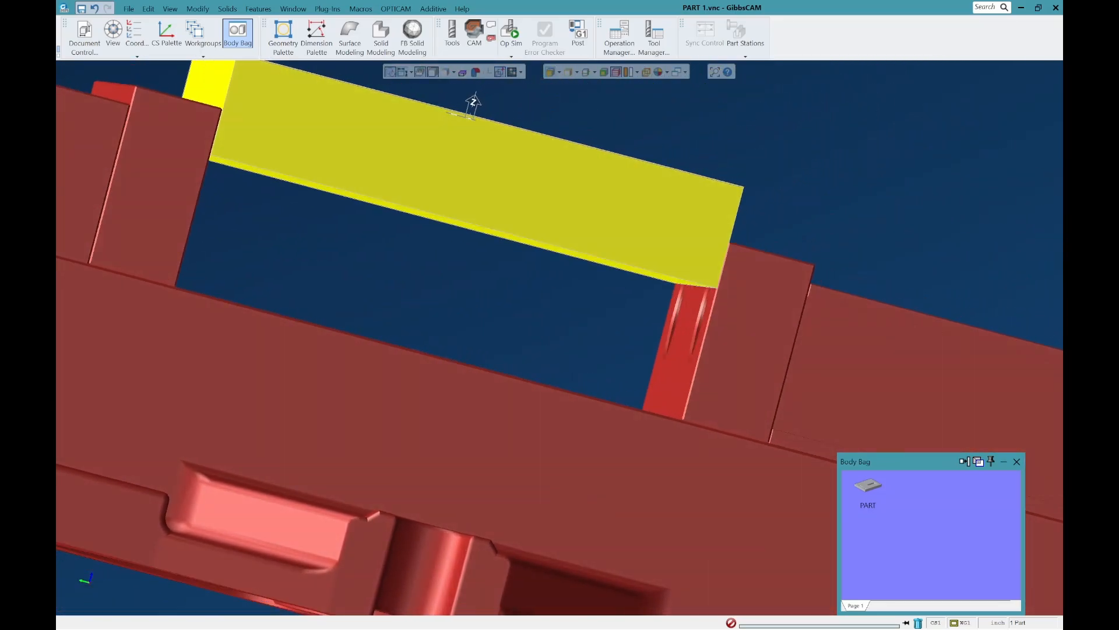
pyautogui.scroll(2, 752, 270)
pyautogui.click(612, 279)
pyautogui.click(746, 373)
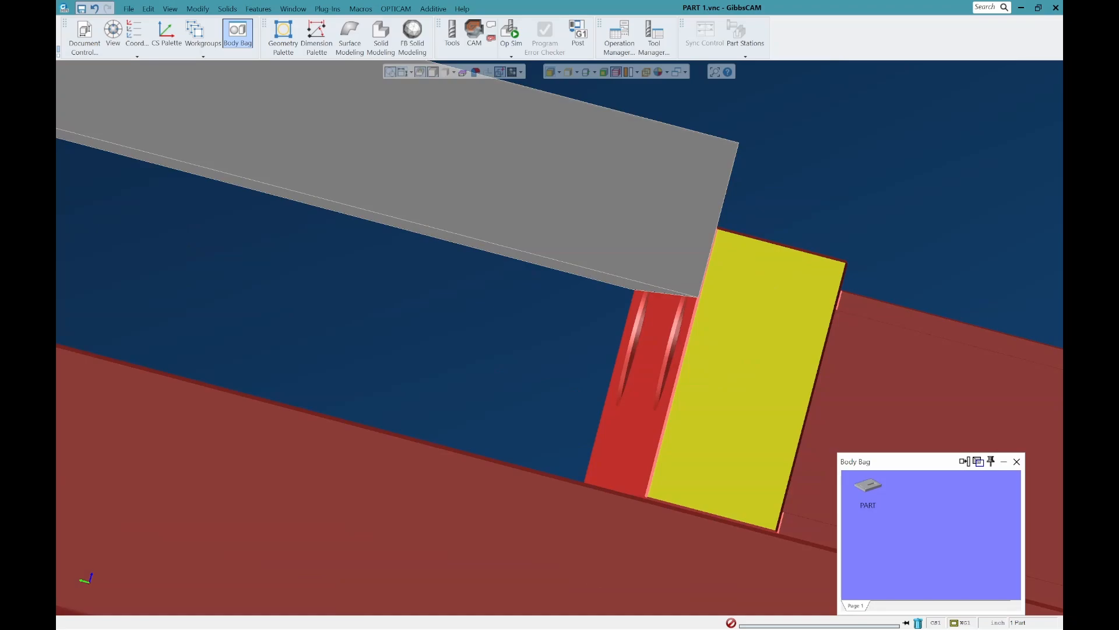
pyautogui.click(679, 236)
pyautogui.scroll(-3, 748, 275)
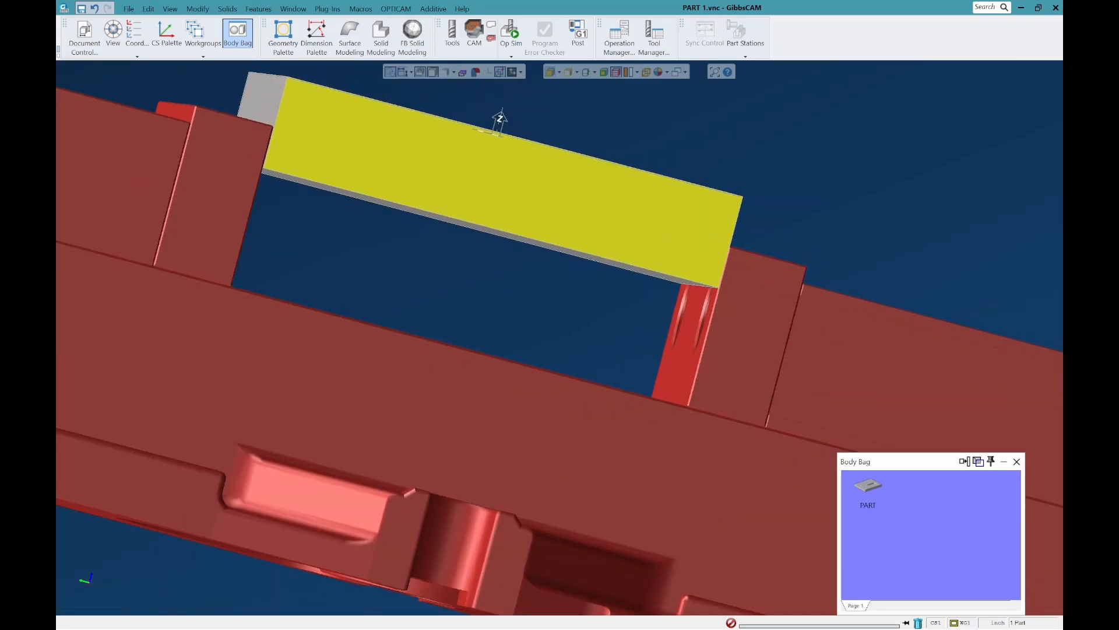
# Step: Return the STOCK body to the Body Bag and bring the PART body out into the 8-inch vise
pyautogui.doubleClick(671, 226)
pyautogui.click(868, 485)
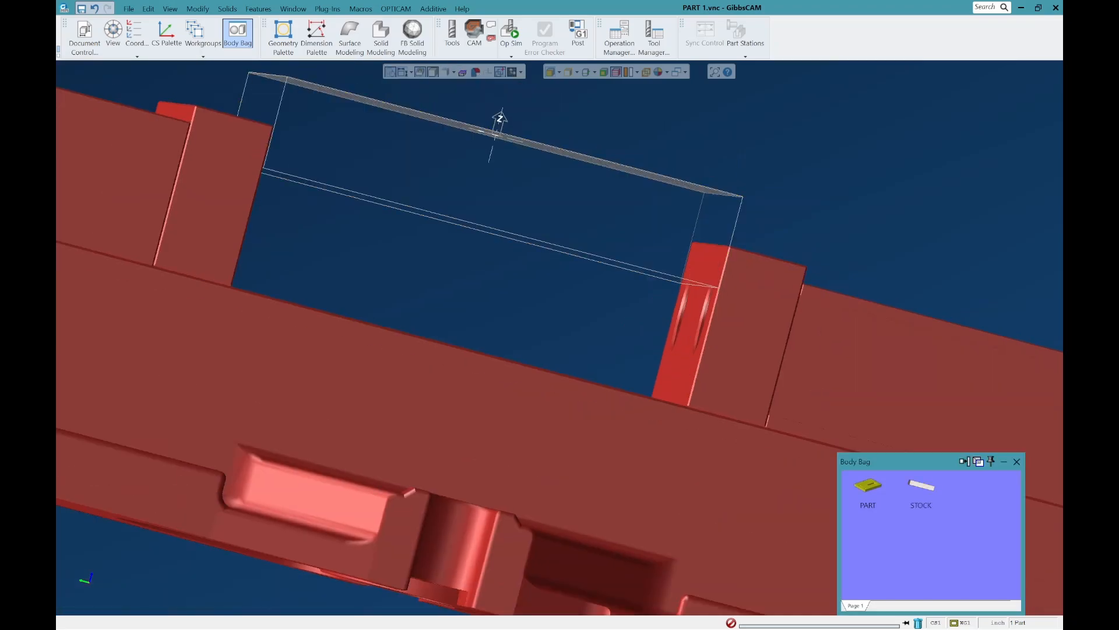
pyautogui.doubleClick(868, 485)
# Step: Examine the part in the 8-inch vise from tilted views, clear the selection and check the available vise macros
pyautogui.moveTo(679, 227); pyautogui.dragTo(691, 289, button='middle')
pyautogui.scroll(4, 690, 298)
pyautogui.scroll(-4, 850, 284)
pyautogui.scroll(-1, 842, 274)
pyautogui.moveTo(842, 274); pyautogui.dragTo(671, 372, button='middle')
pyautogui.scroll(-4, 699, 364)
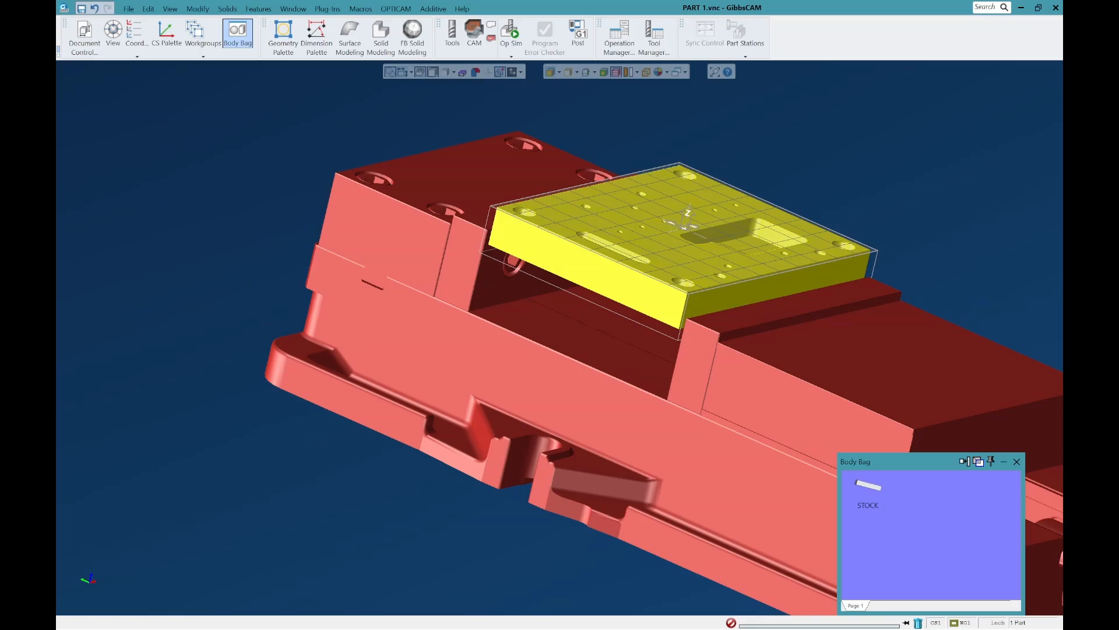
pyautogui.click(292, 140)
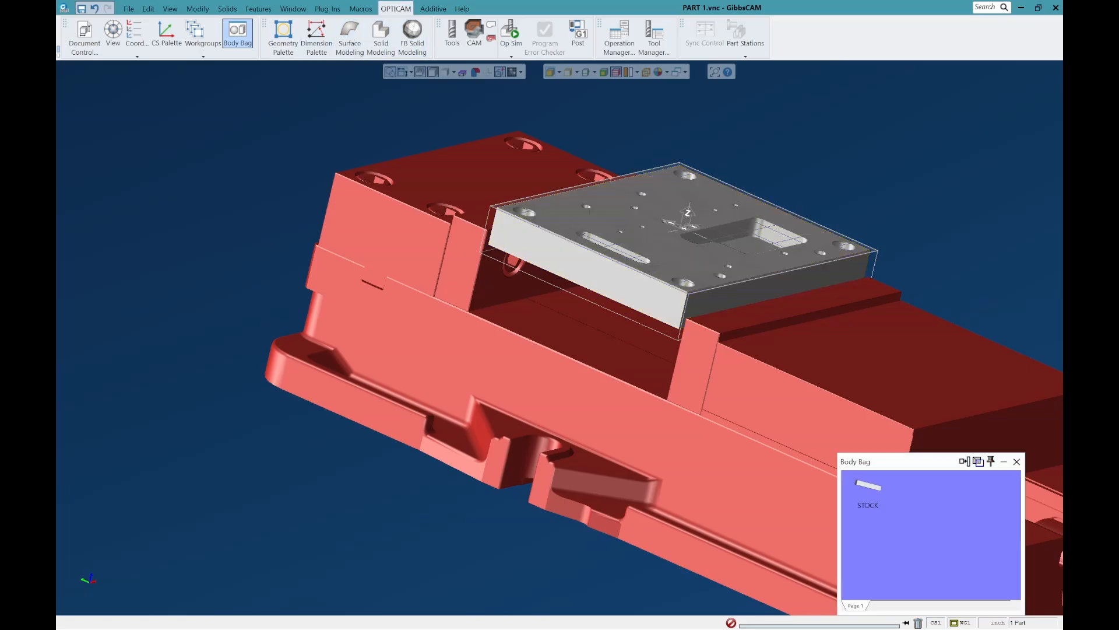
pyautogui.click(361, 9)
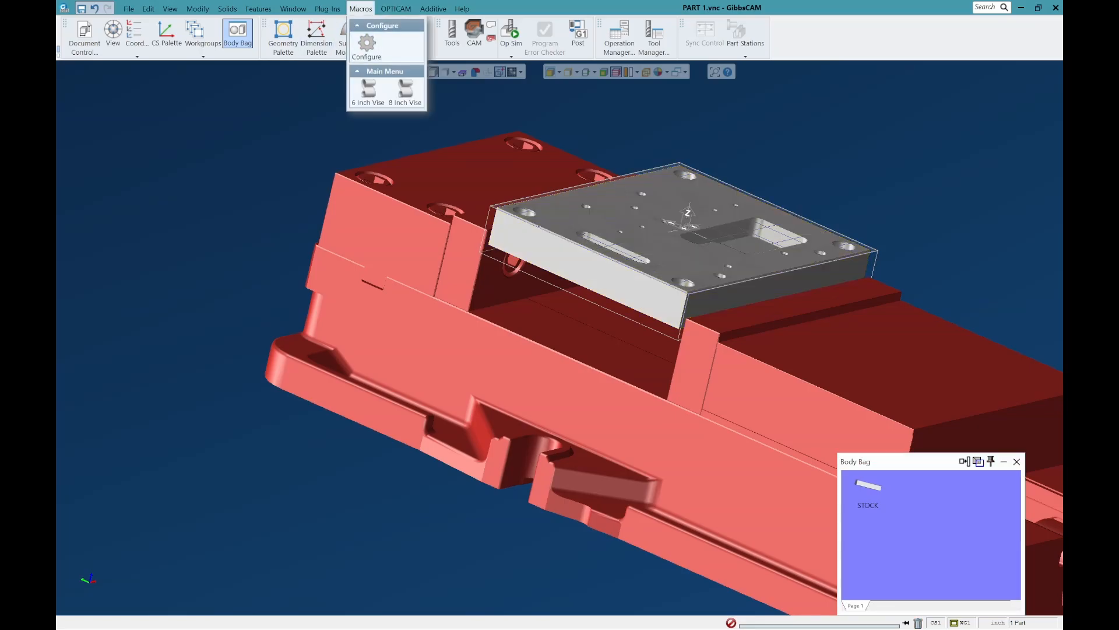
# Step: Review the placement options of the 8 Inch Vise macro, dismiss them without importing, and close the Body Bag
pyautogui.click(405, 92)
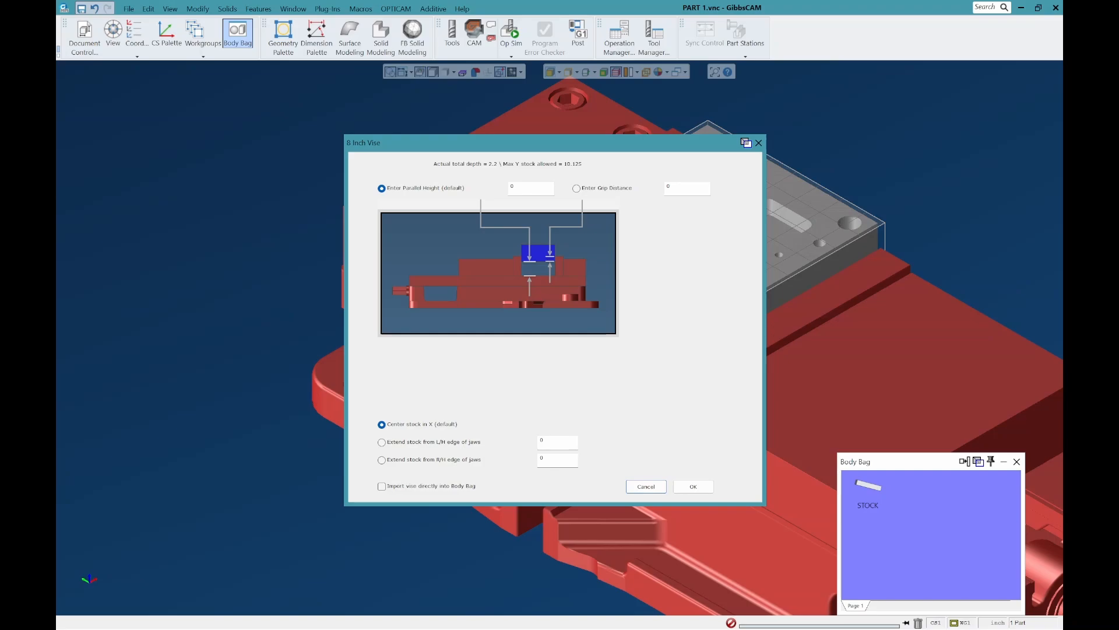
pyautogui.click(646, 486)
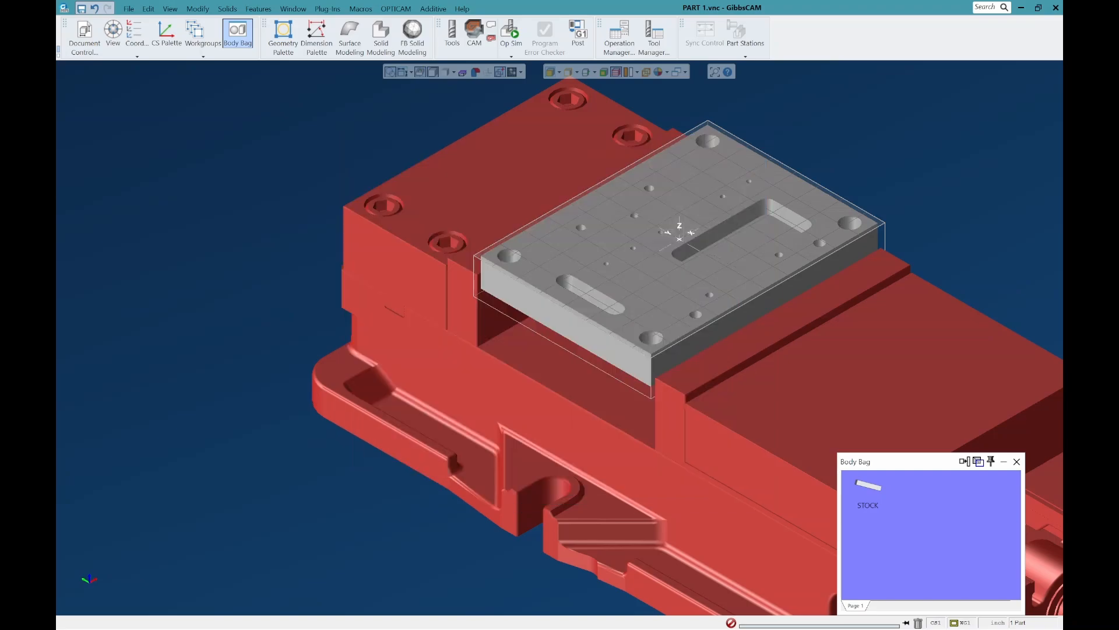
pyautogui.click(1017, 461)
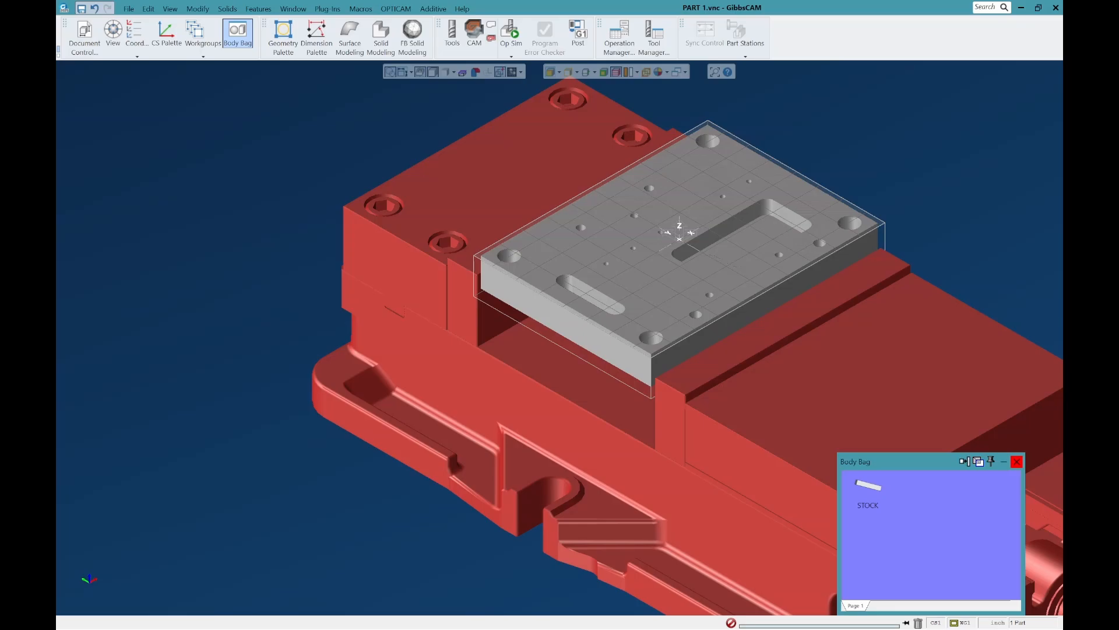
# Step: Inspect the part seated in the 8-inch vise up close and as a whole assembly, clearing any selected vise face
pyautogui.scroll(-3, 534, 403)
pyautogui.scroll(5, 761, 325)
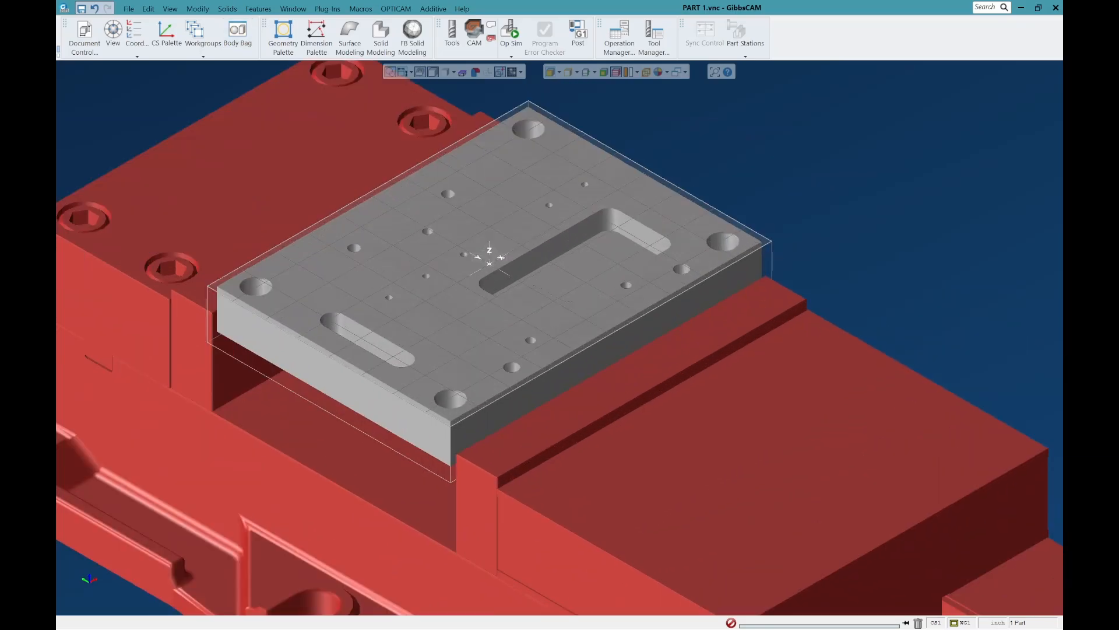
pyautogui.moveTo(452, 408); pyautogui.dragTo(444, 369, button='middle')
pyautogui.scroll(-3, 483, 379)
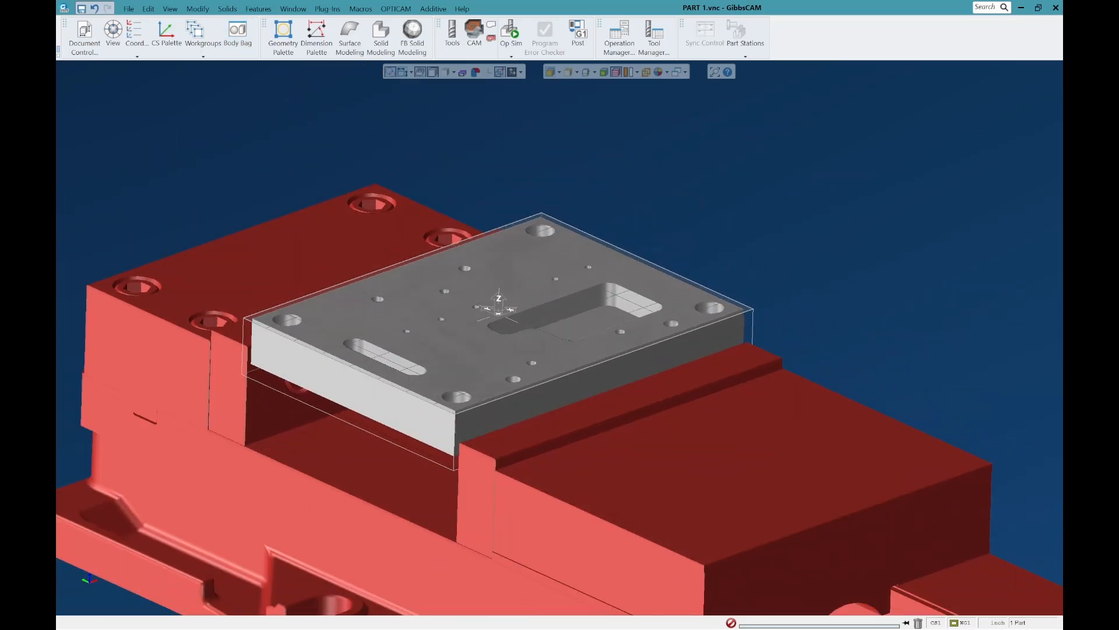
pyautogui.moveTo(622, 368); pyautogui.dragTo(657, 407, button='middle')
pyautogui.scroll(-3, 657, 407)
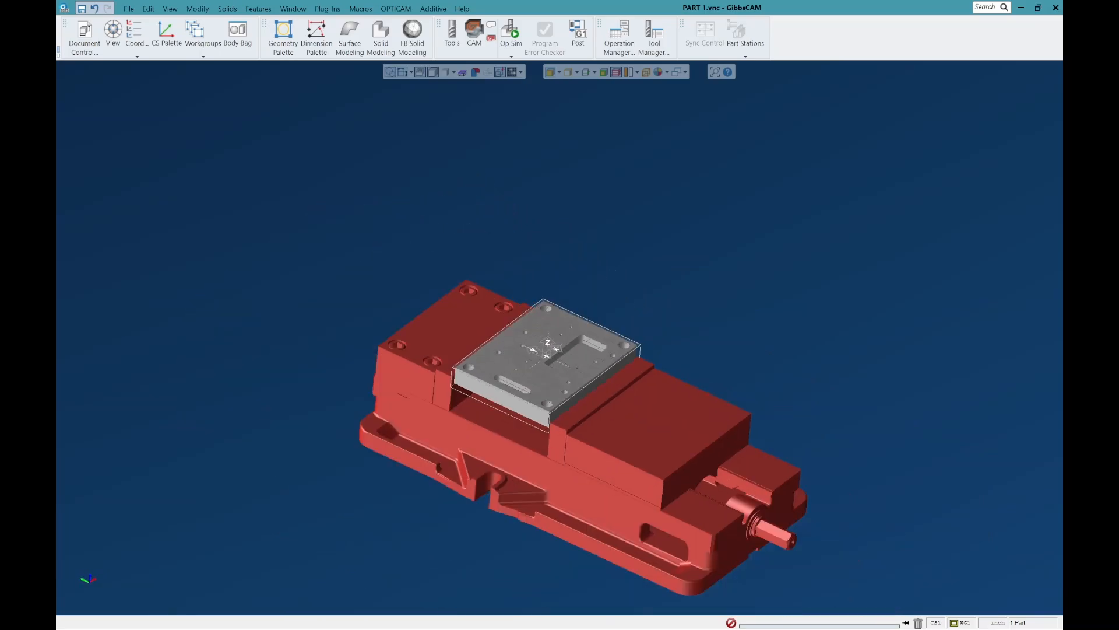
pyautogui.scroll(3, 528, 464)
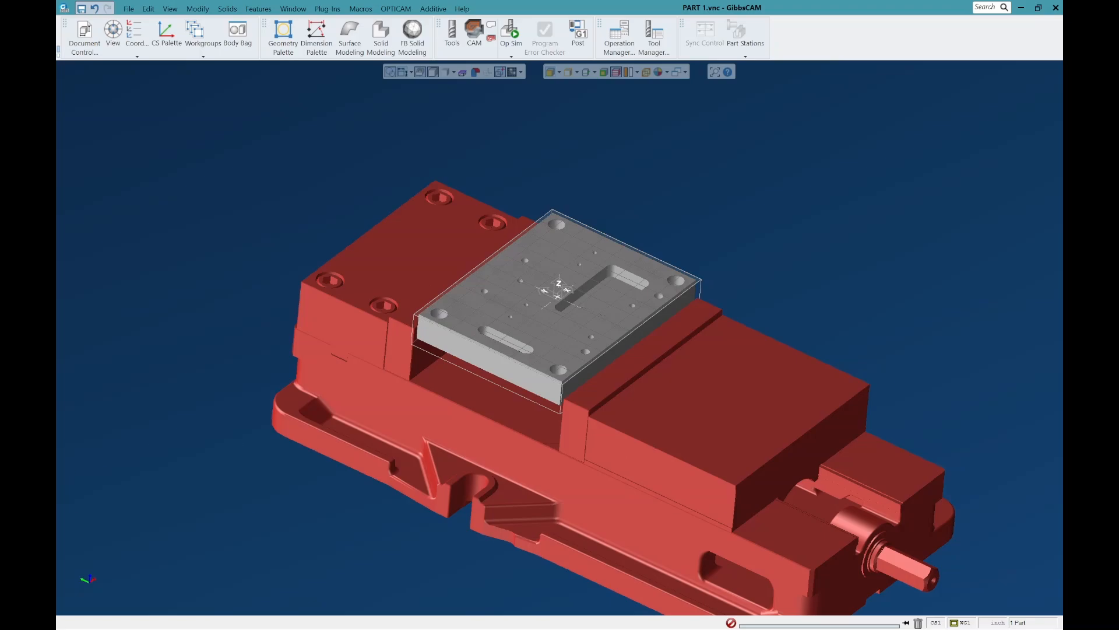
pyautogui.click(643, 354)
pyautogui.click(343, 324)
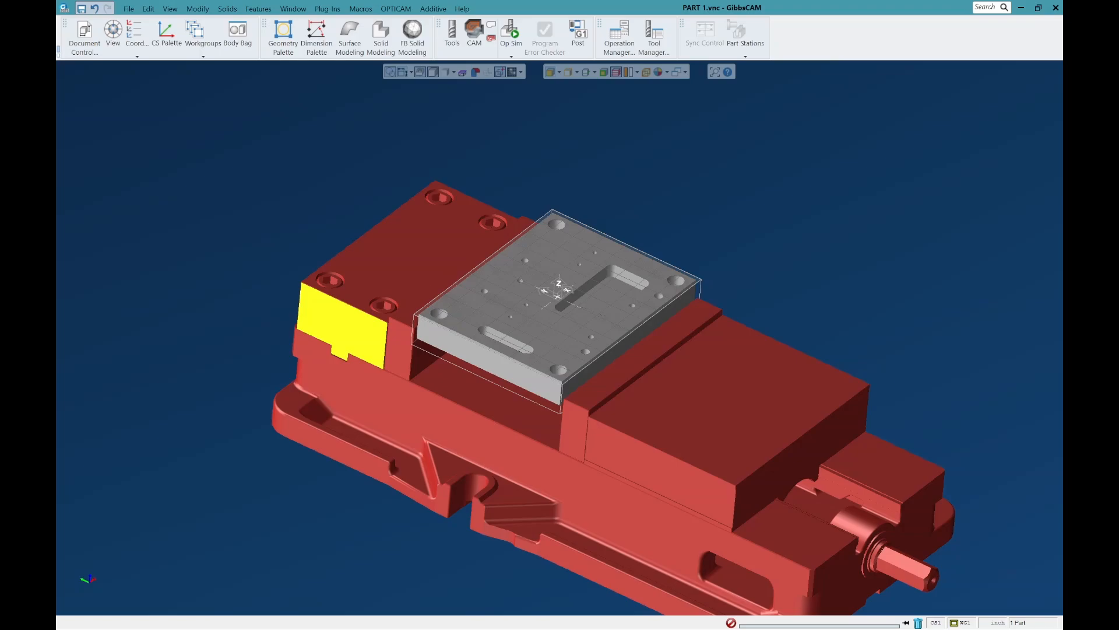
pyautogui.hotkey('ctrl', 'd')
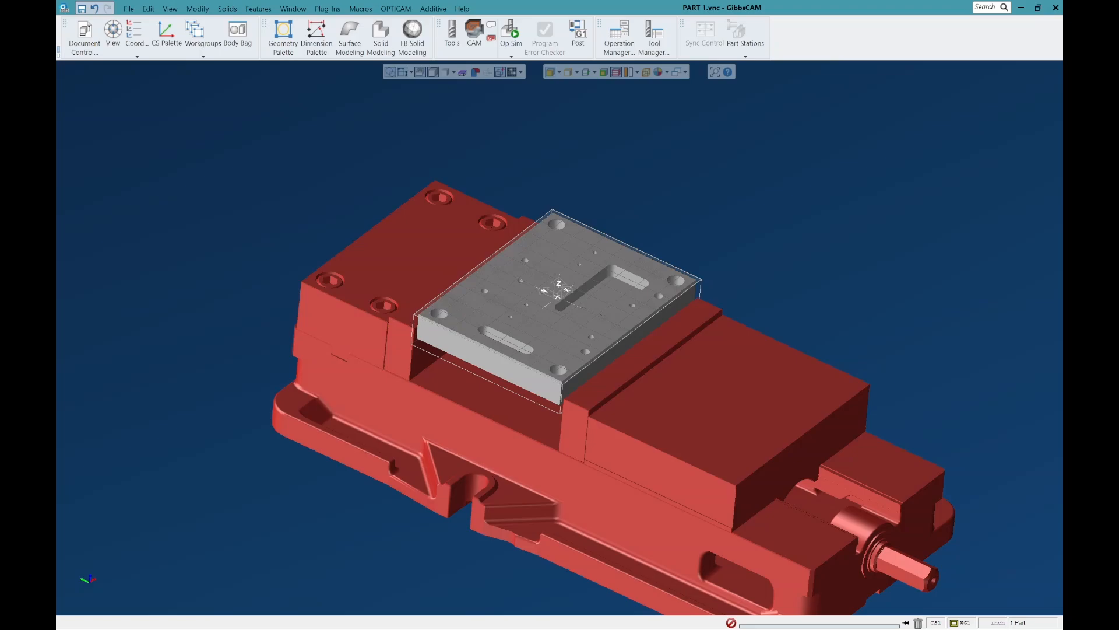
pyautogui.scroll(5, 618, 325)
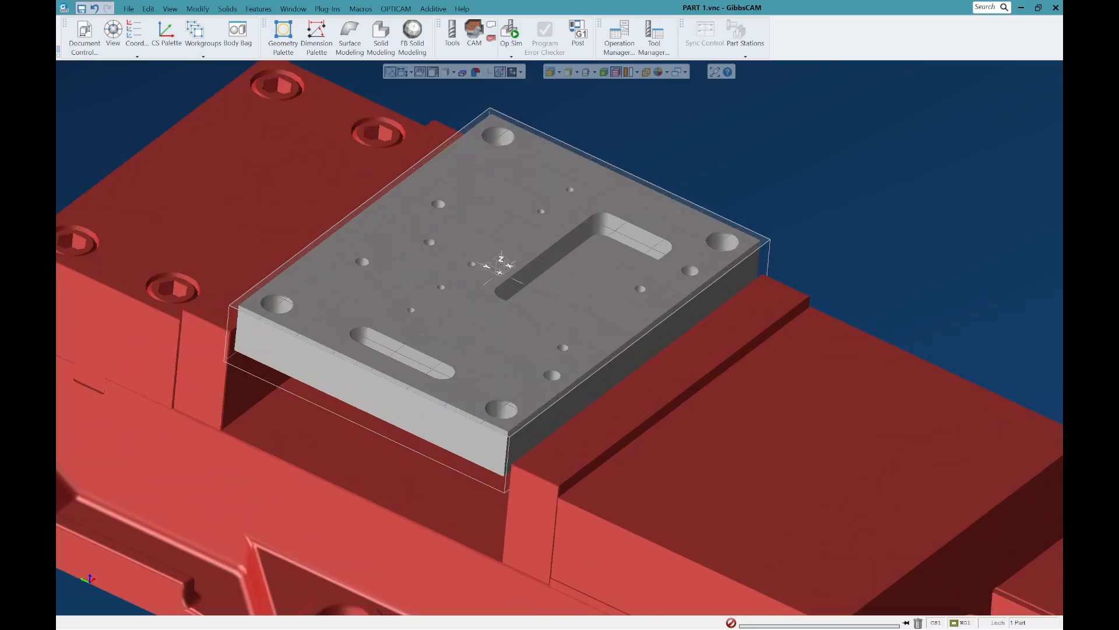
pyautogui.scroll(-3, 615, 345)
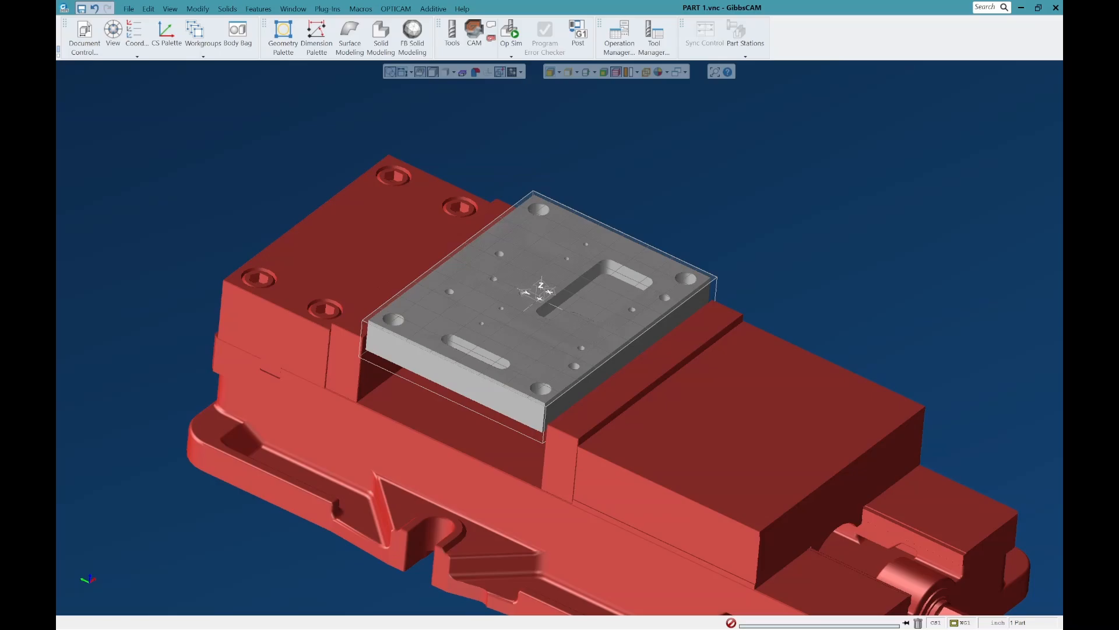
pyautogui.scroll(-2, 590, 380)
pyautogui.scroll(4, 628, 347)
pyautogui.scroll(-2, 628, 347)
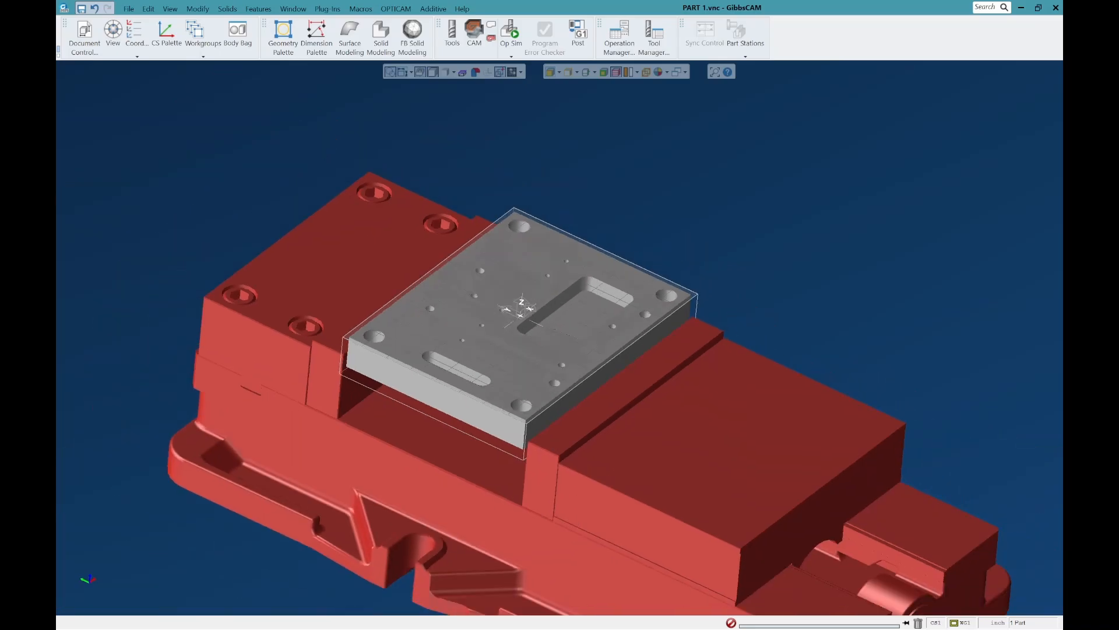
pyautogui.moveTo(628, 347); pyautogui.dragTo(641, 385, button='middle')
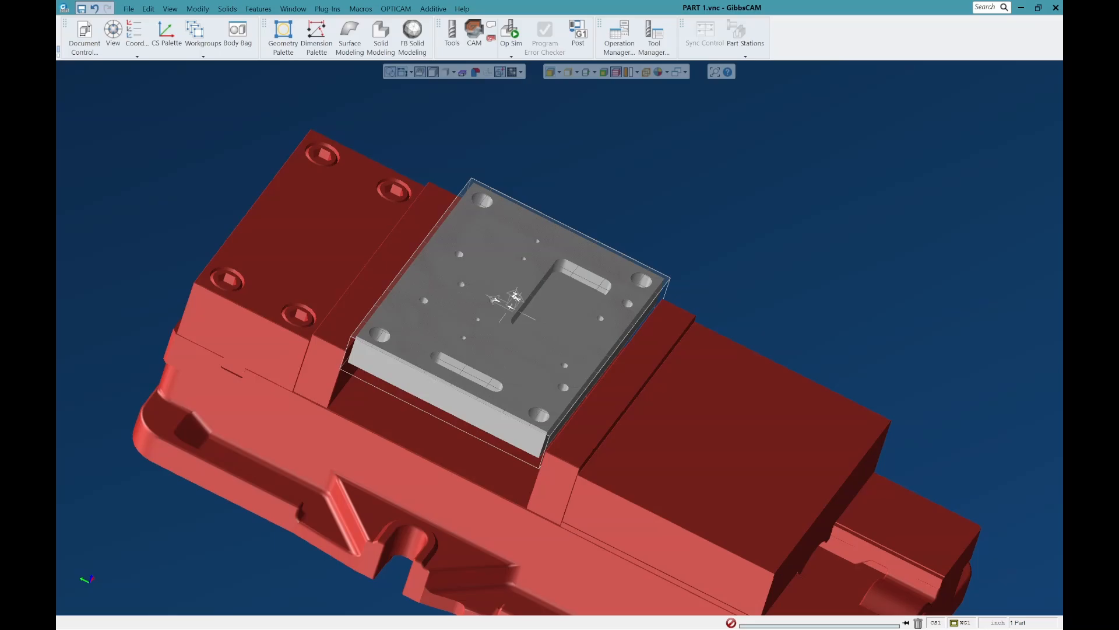
pyautogui.scroll(-3, 560, 338)
pyautogui.moveTo(559, 338); pyautogui.dragTo(560, 309, button='middle')
pyautogui.scroll(3, 560, 338)
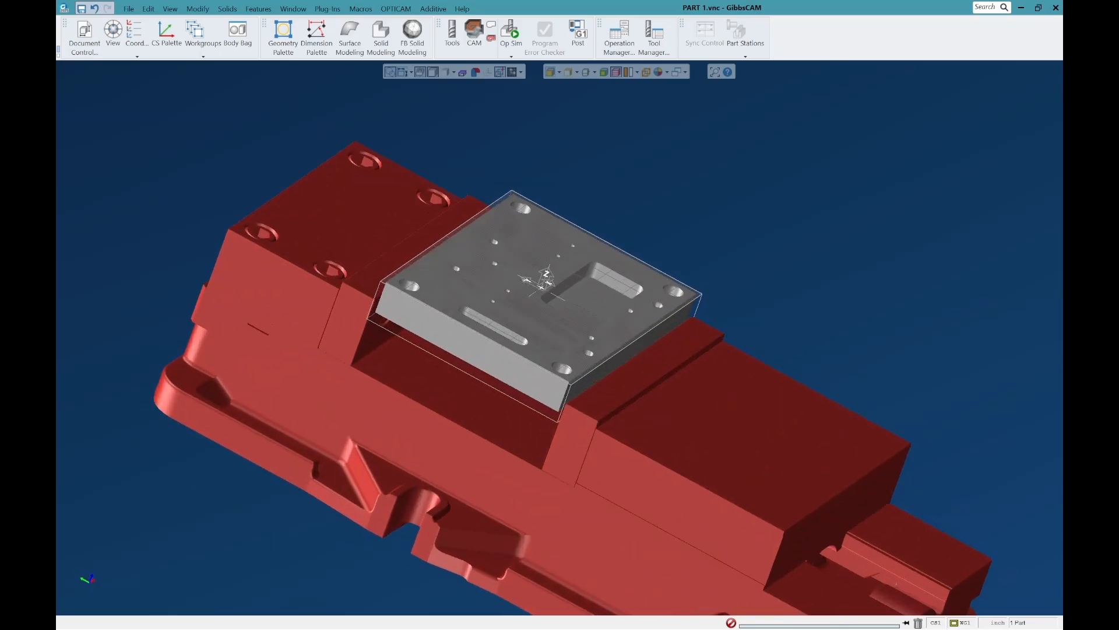
pyautogui.scroll(3, 638, 271)
pyautogui.moveTo(638, 271)
pyautogui.mouseDown(button='middle')
pyautogui.moveTo(636, 289)
pyautogui.moveTo(638, 274)
pyautogui.mouseUp(button='middle')
pyautogui.scroll(-1, 638, 271)
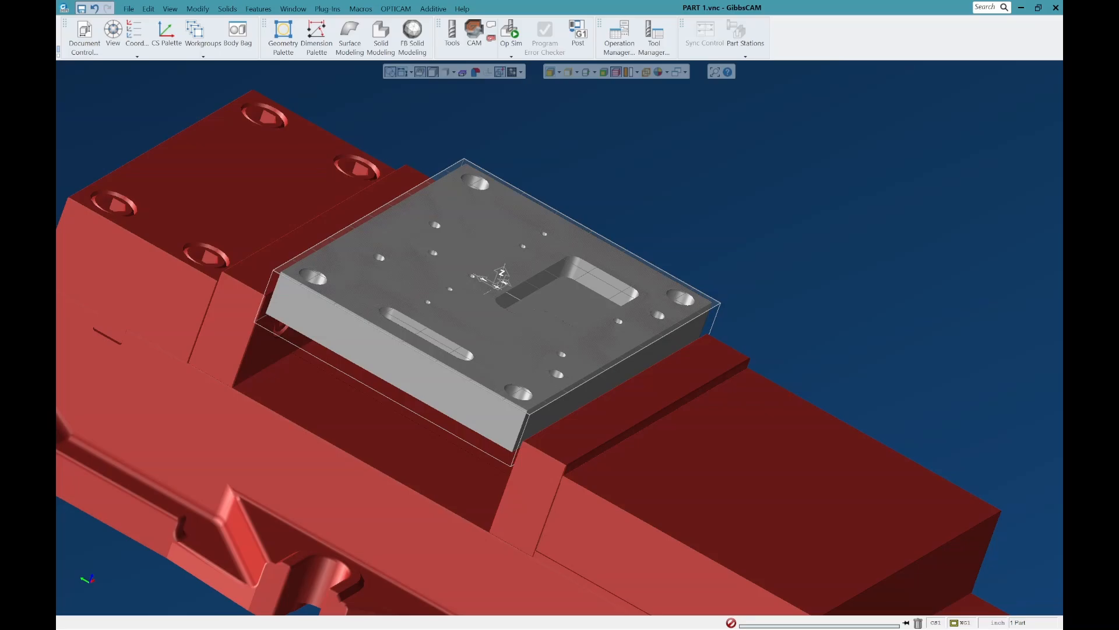
pyautogui.scroll(-5, 692, 205)
pyautogui.moveTo(692, 205); pyautogui.dragTo(650, 240, button='middle')
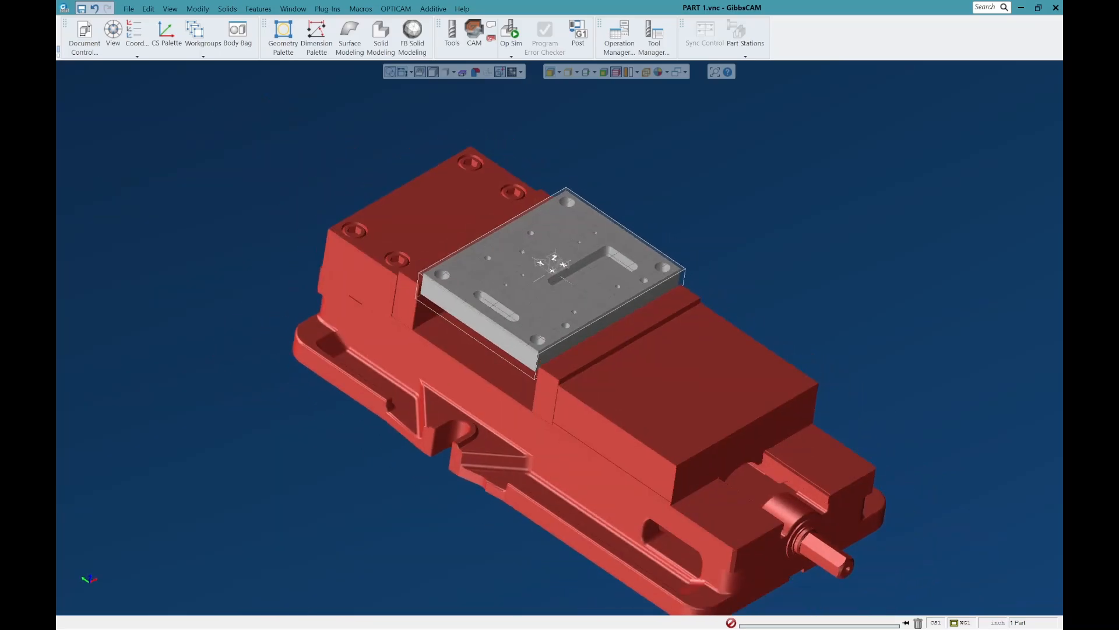
pyautogui.scroll(4, 638, 303)
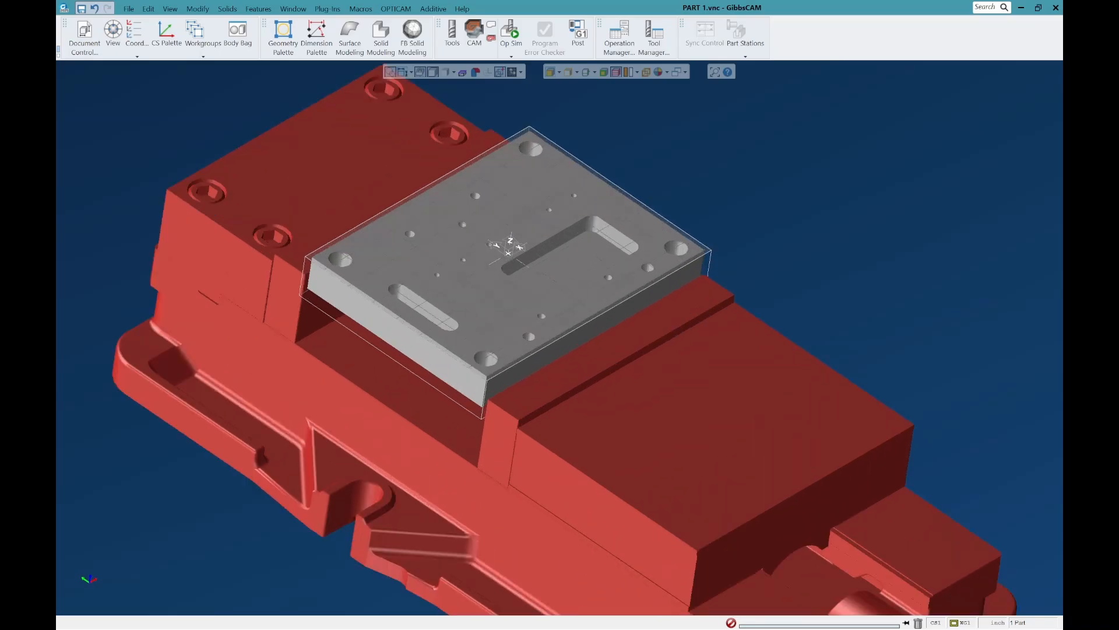